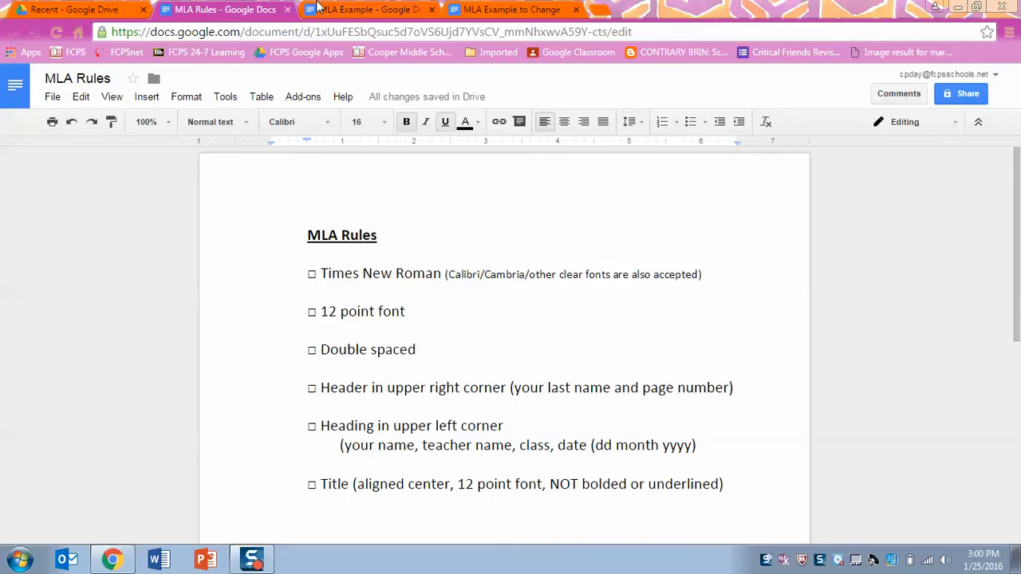
Step: Check the font and font size of the whole MLA Example essay against the MLA Rules document
left_click(351, 8)
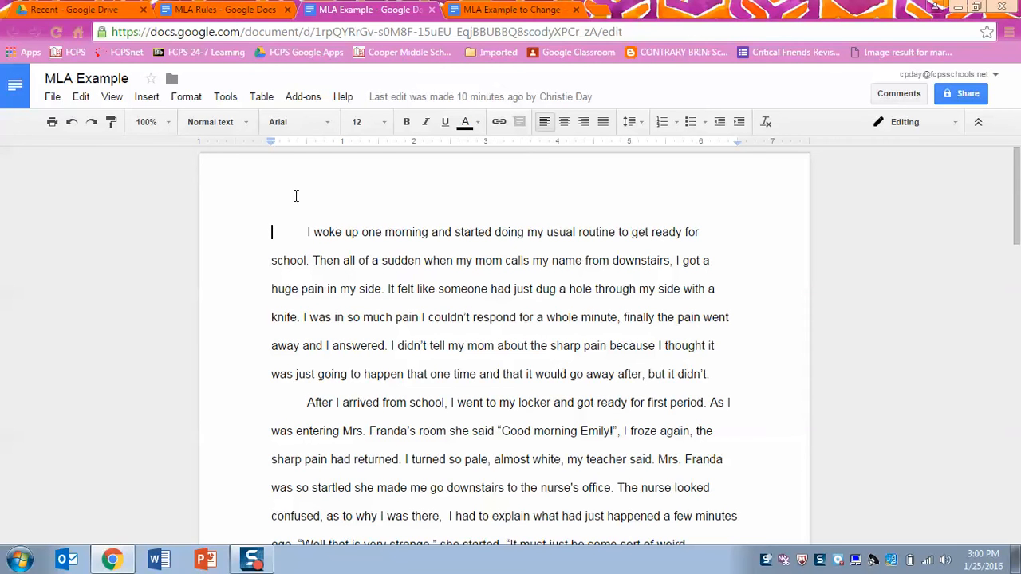
left_click(312, 238)
mouse_move(1015, 177)
left_mouse_down()
mouse_move(1015, 356)
mouse_move(1015, 175)
left_mouse_up()
left_click(267, 10)
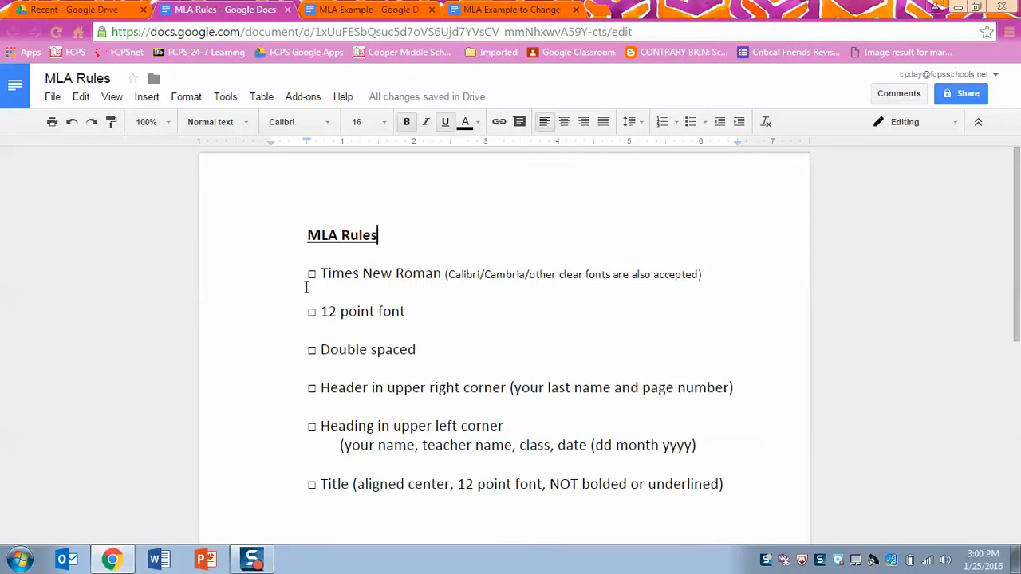
left_click(355, 10)
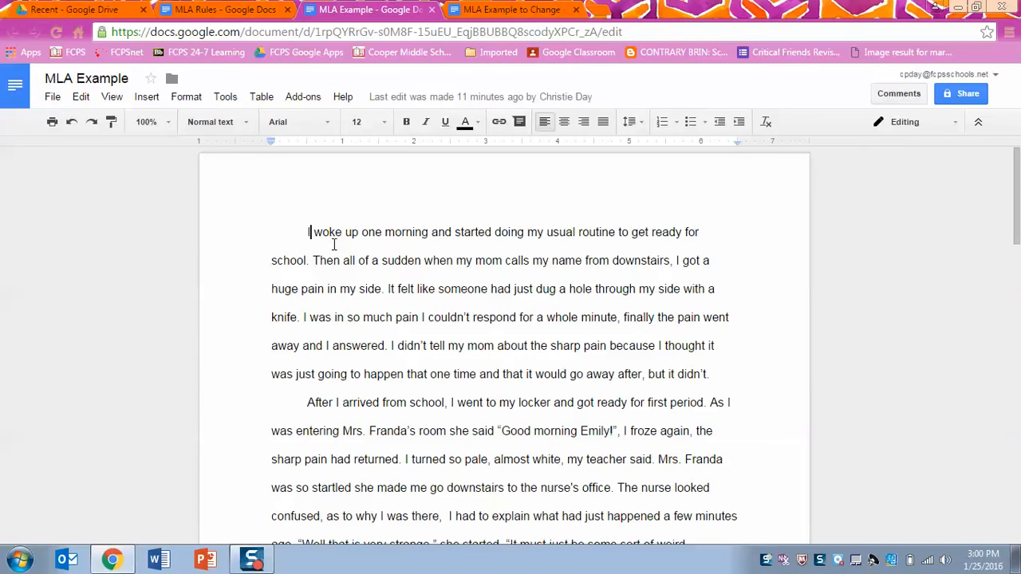
key("ctrl+a")
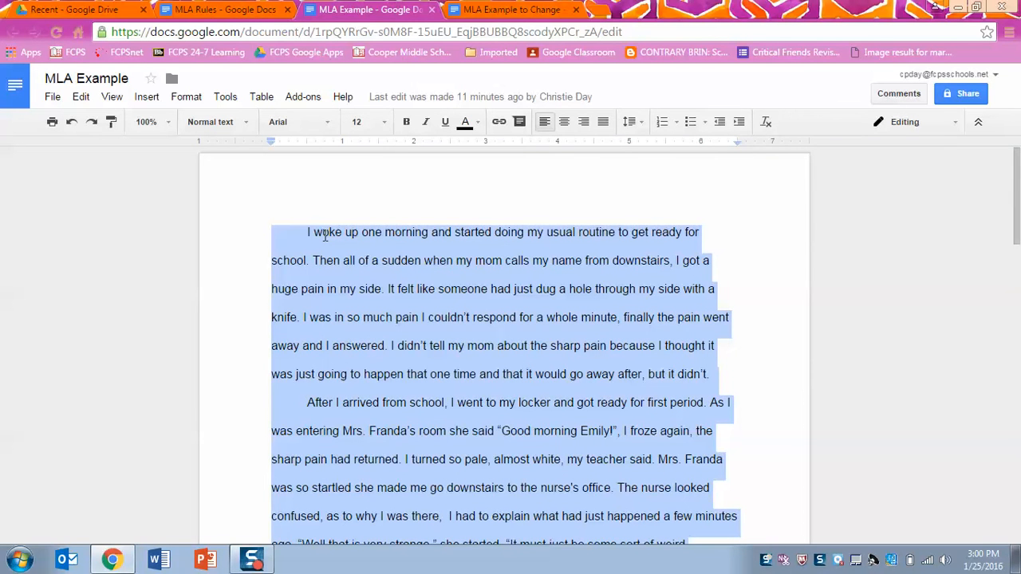
left_click(298, 228)
Step: Check the line spacing of the whole MLA Example essay against the double-spacing rule
left_click(236, 8)
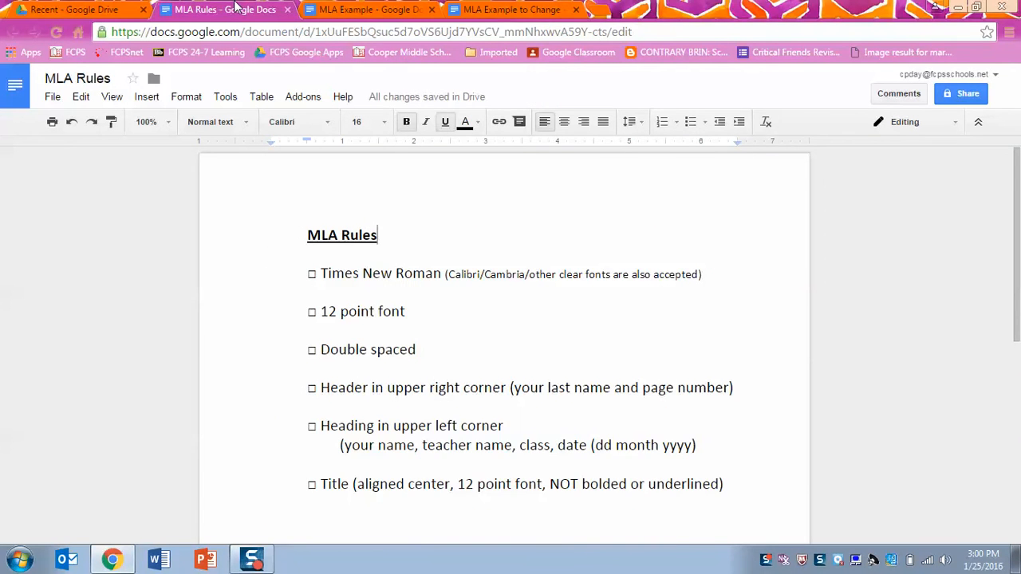
left_click(342, 9)
key("ctrl+a")
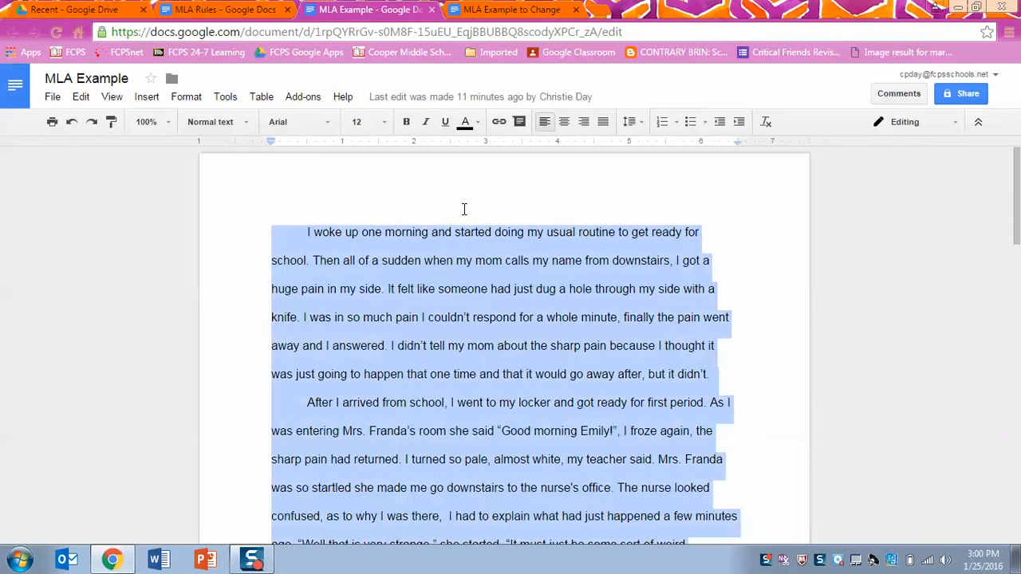
left_click(630, 121)
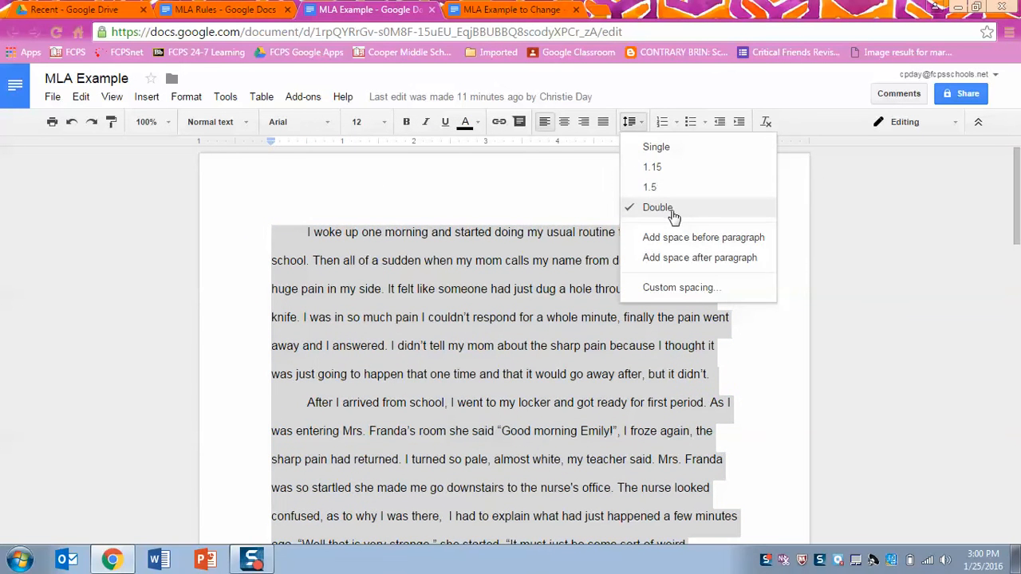
left_click(592, 217)
Step: Consult the header rule and add a header to the MLA Example essay with the student's last name followed by 1
left_click(182, 8)
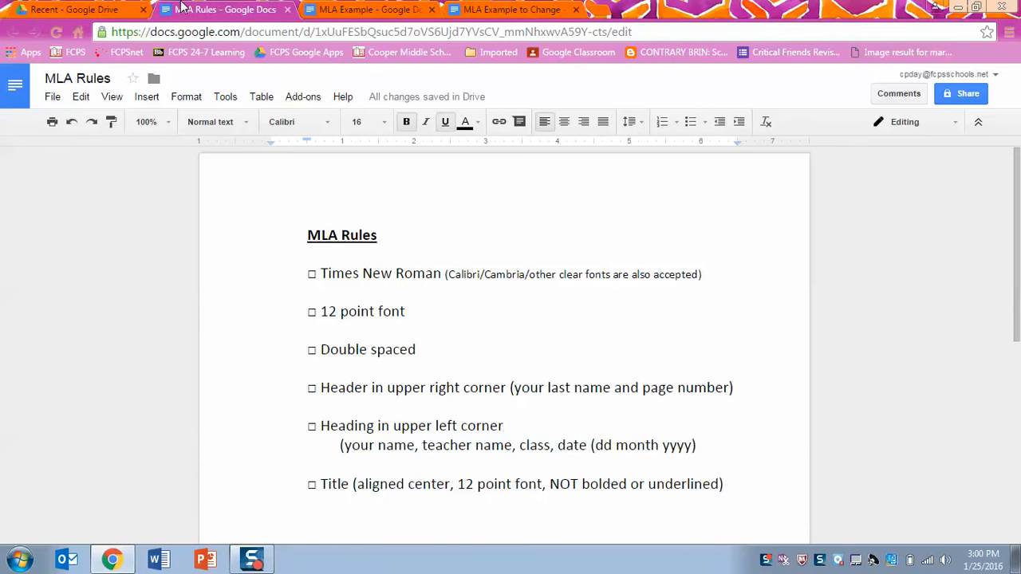
left_click(390, 7)
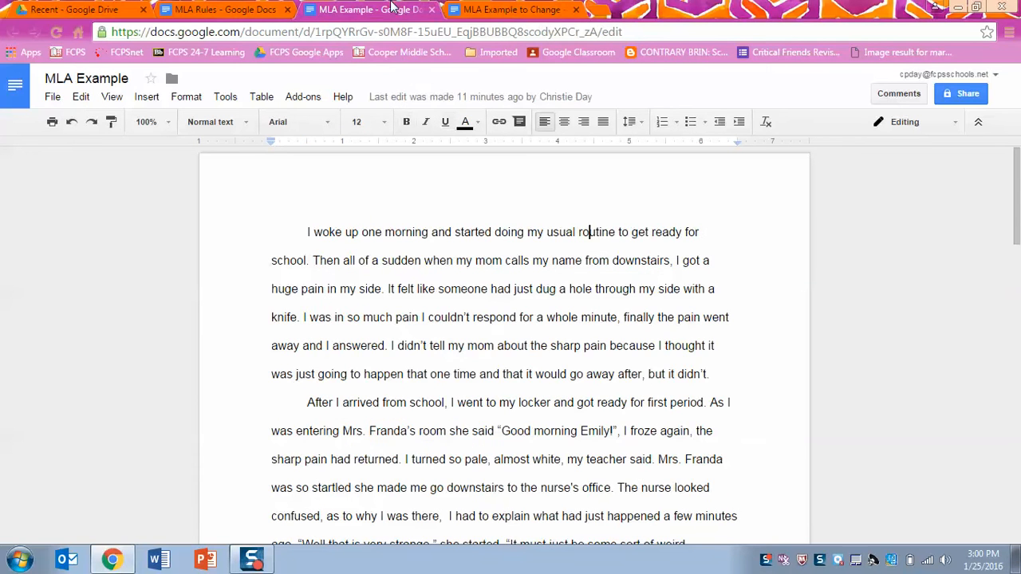
left_click(293, 231)
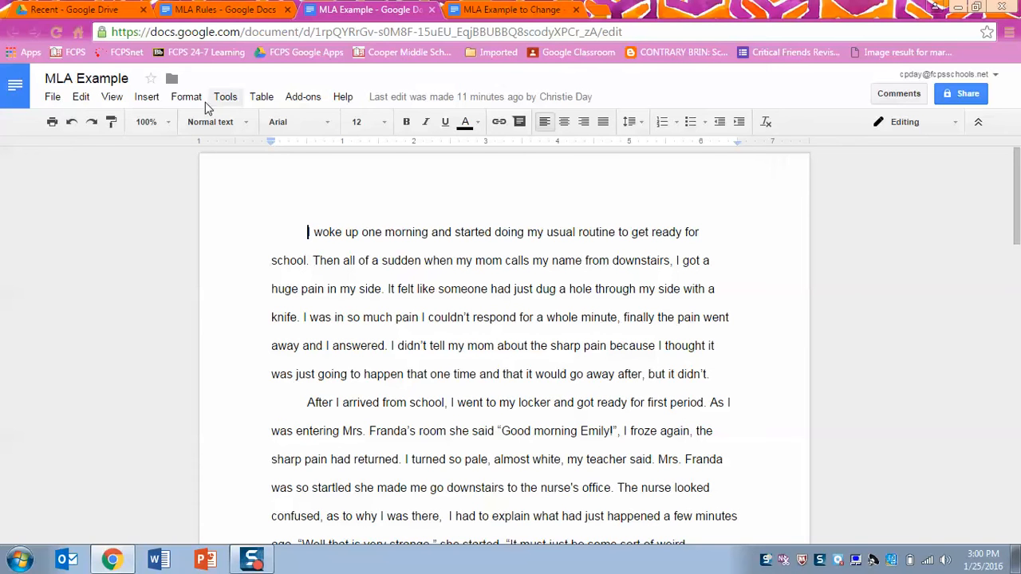
left_click(158, 102)
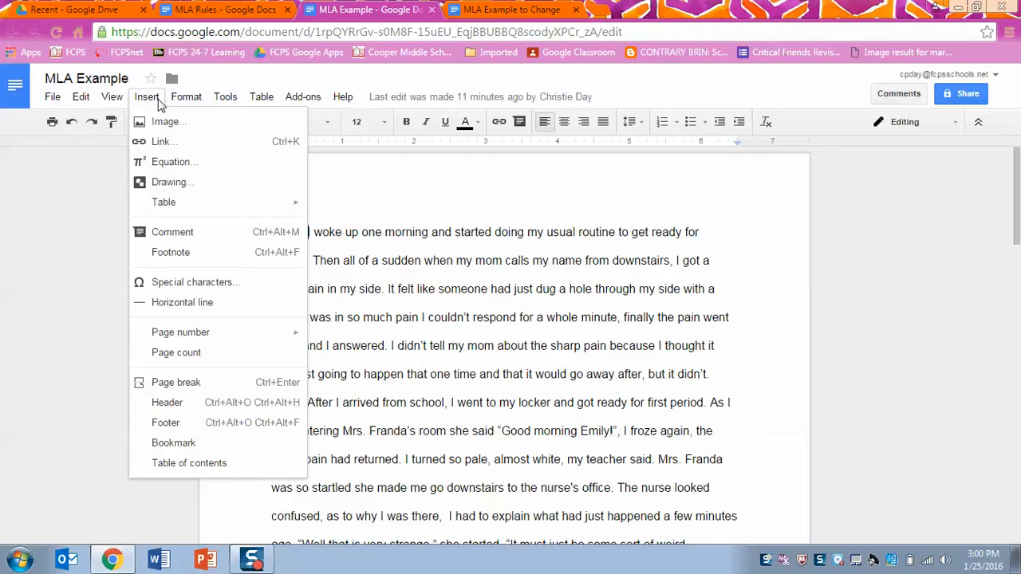
left_click(196, 407)
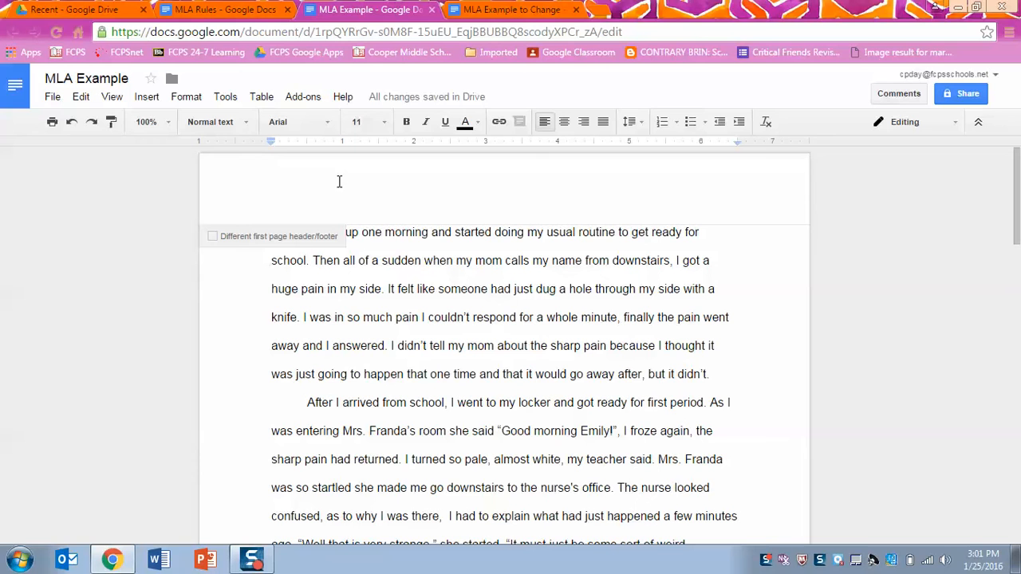
type("Cavapoo 1")
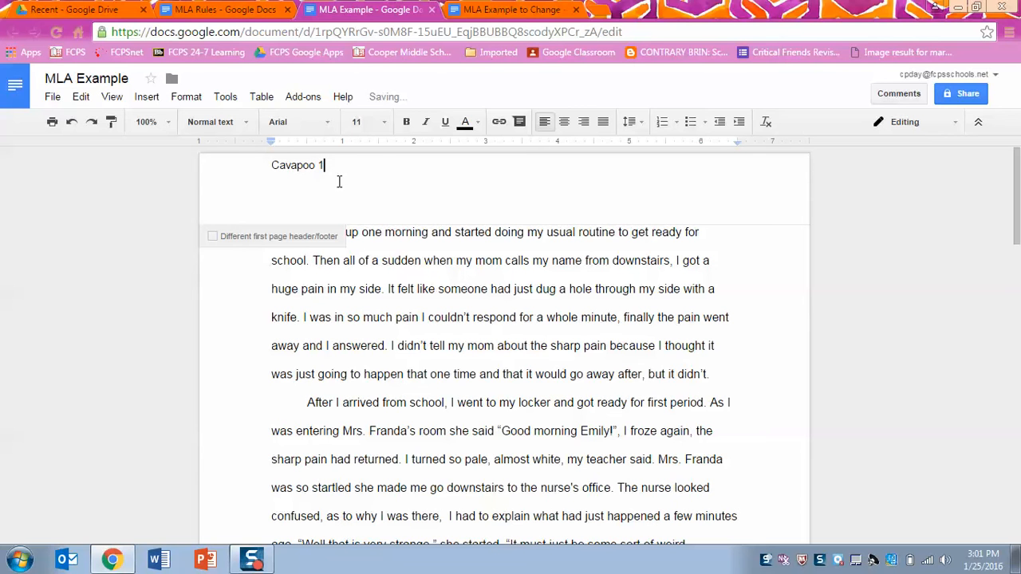
left_click(785, 309)
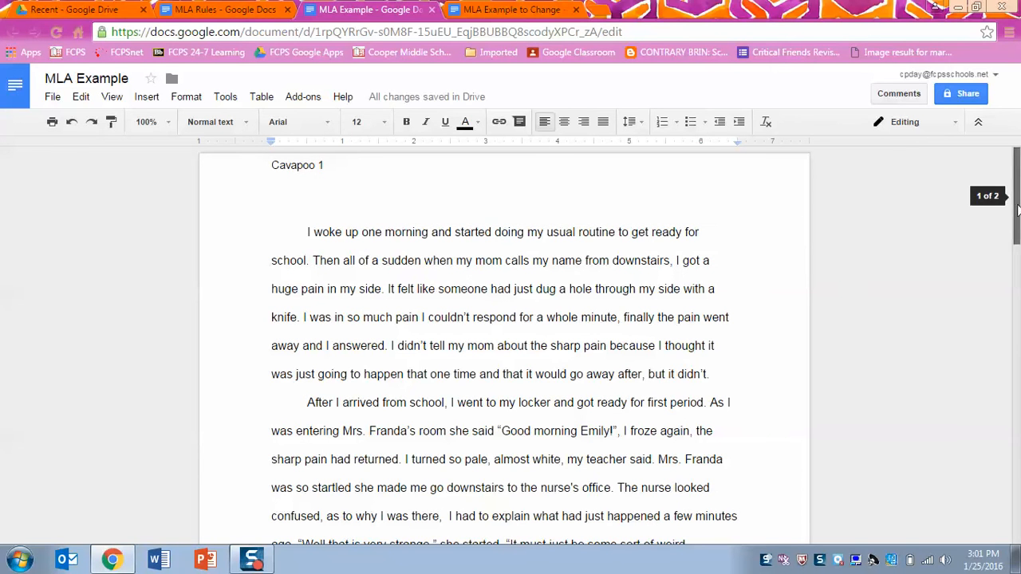
Step: Replace the manually entered number after the last name in the header with an automatic page number
left_click_drag(1018, 208, 1017, 367)
left_click(332, 324)
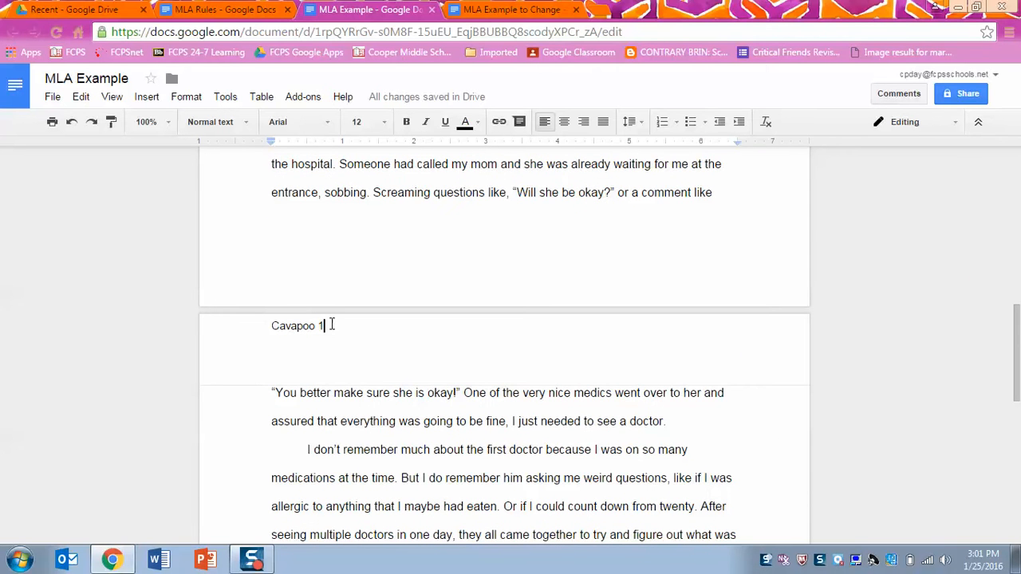
left_click_drag(332, 325, 304, 324)
left_click_drag(1017, 351, 984, 159)
left_click(386, 180)
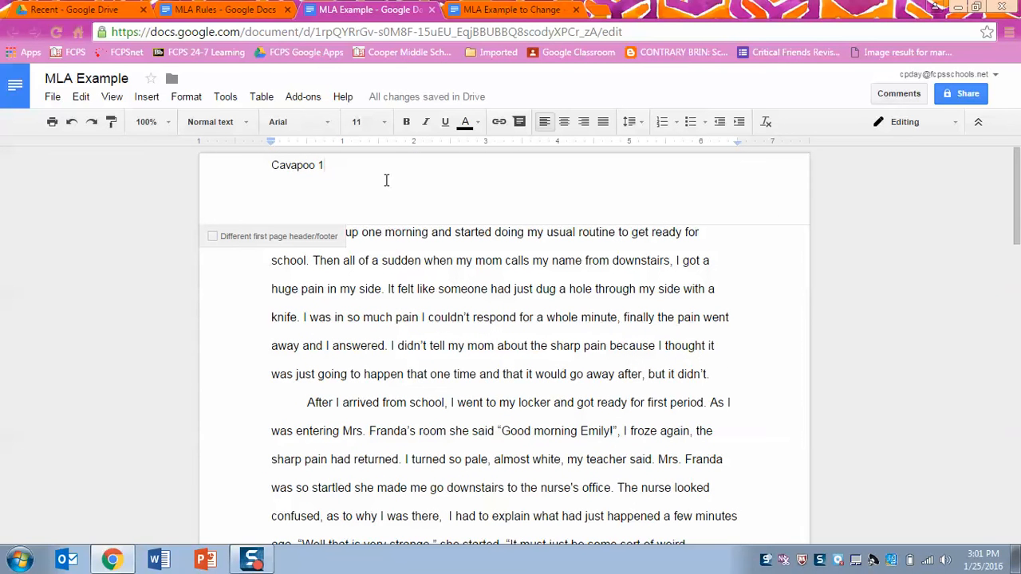
key("BackSpace")
key("BackSpace")
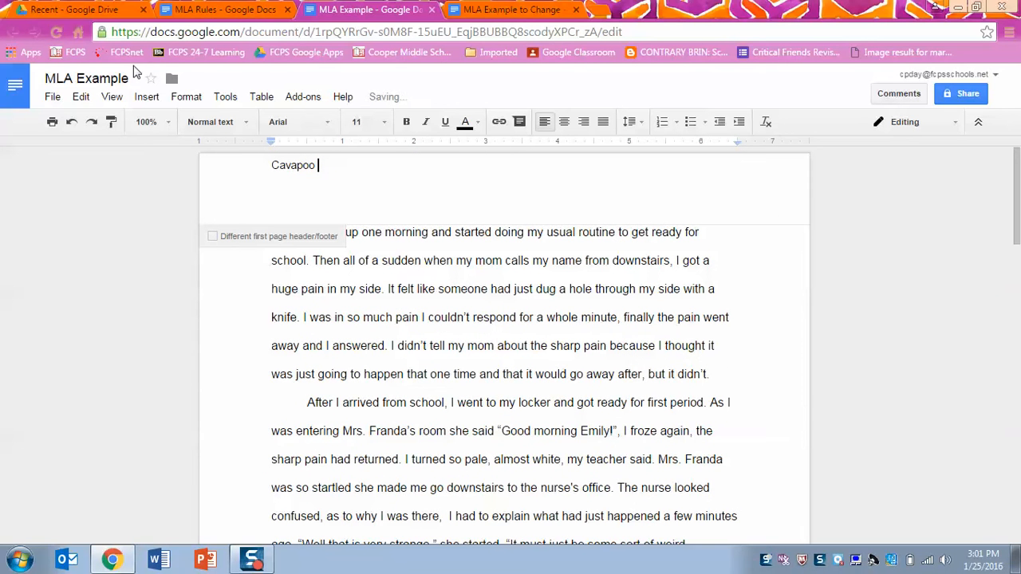
left_click(147, 102)
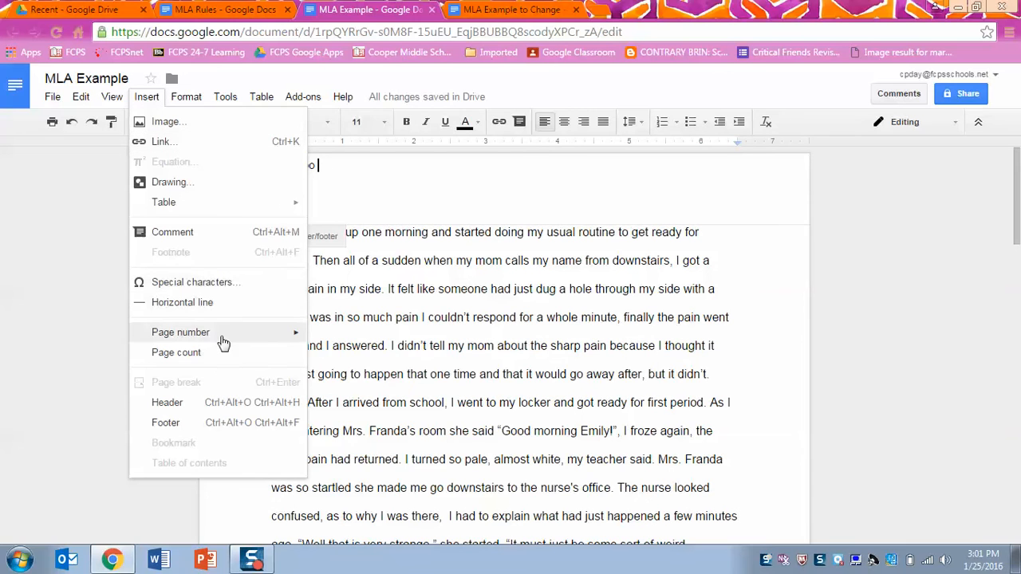
mouse_move(221, 342)
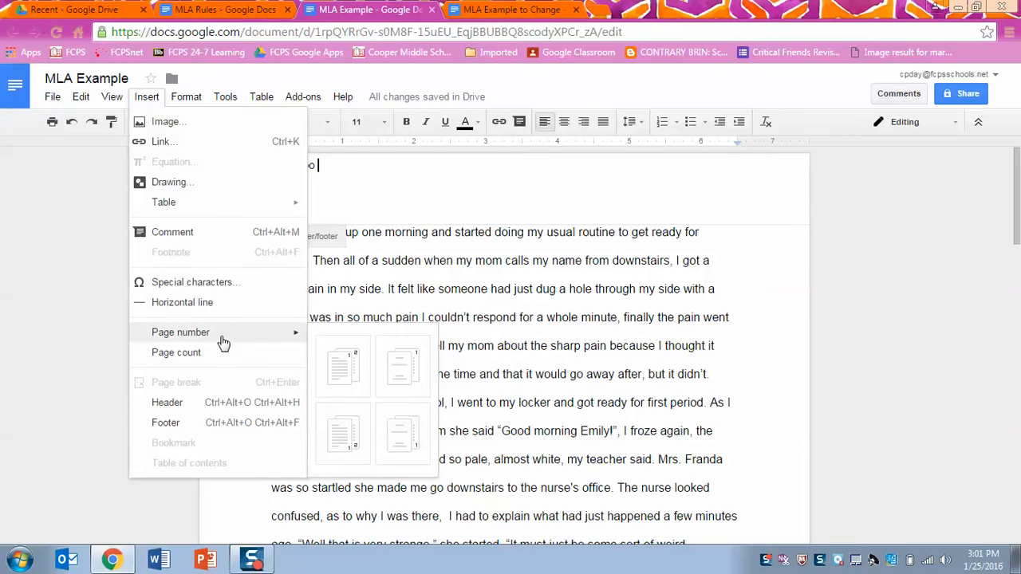
left_click(339, 357)
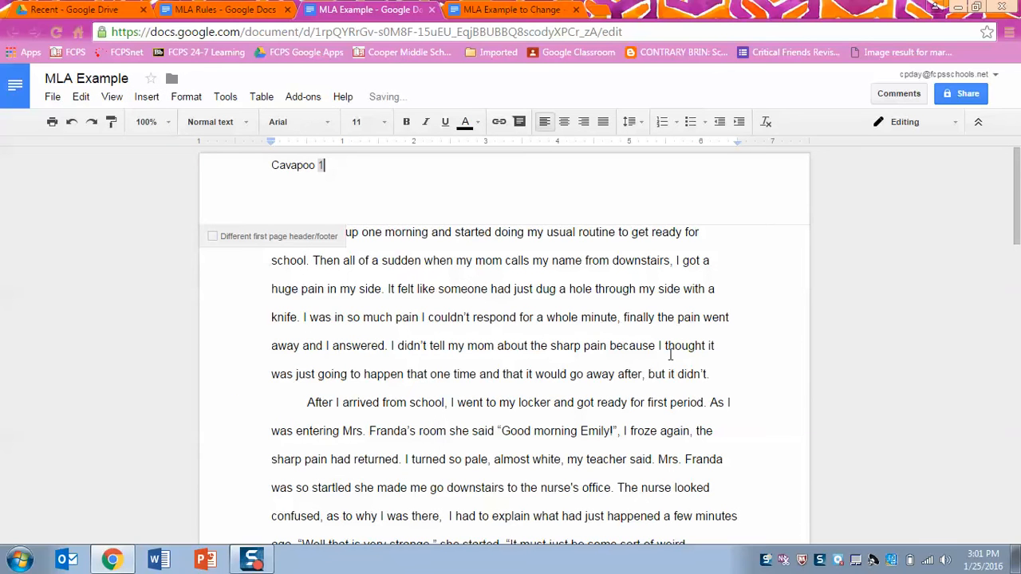
left_click(793, 264)
Step: Check the header on the second page, and right-align the header's last name and page number
scroll(789, 346, "down", 10)
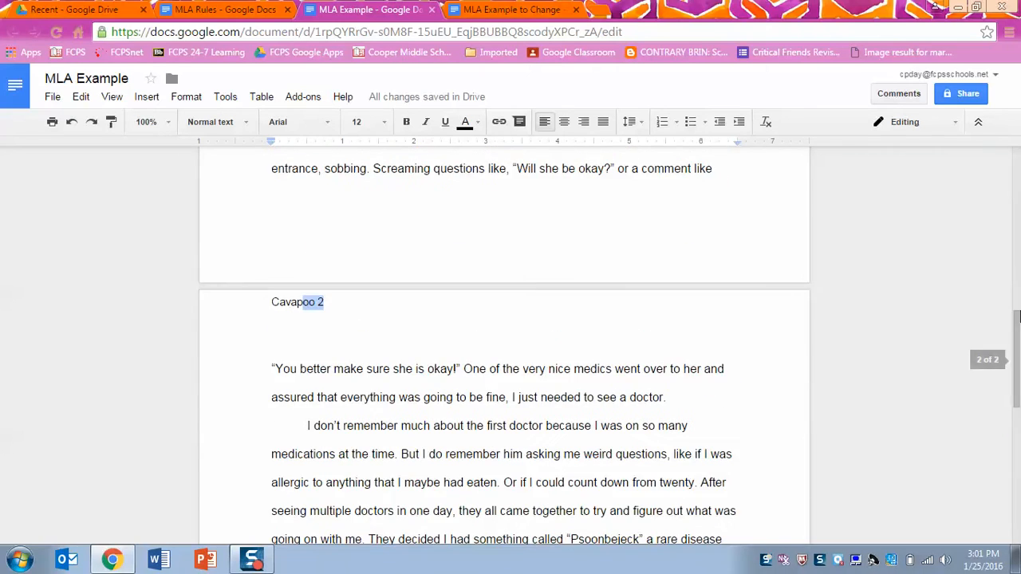
scroll(994, 279, "down", 10)
scroll(993, 279, "up", 20)
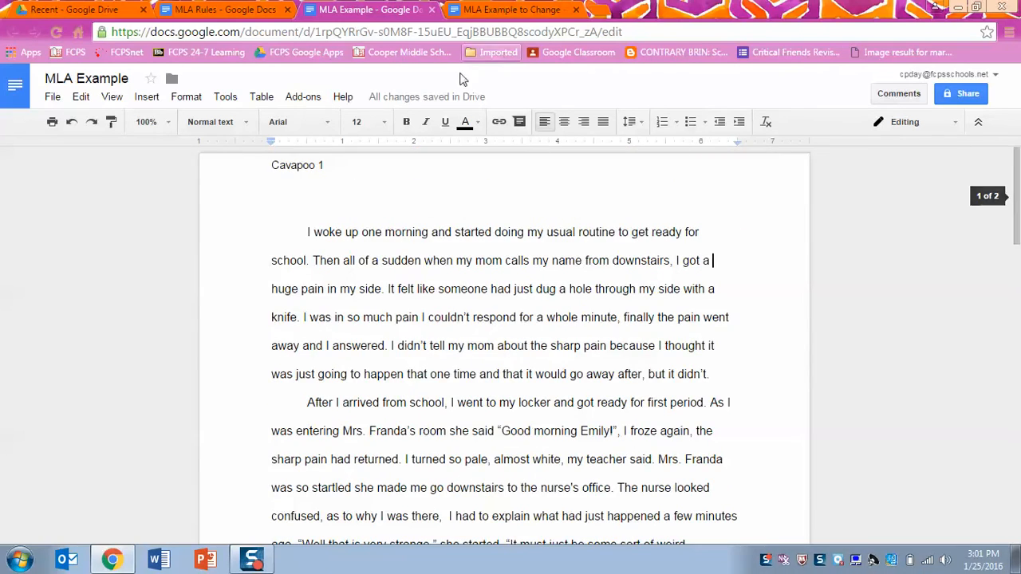
left_click(303, 167)
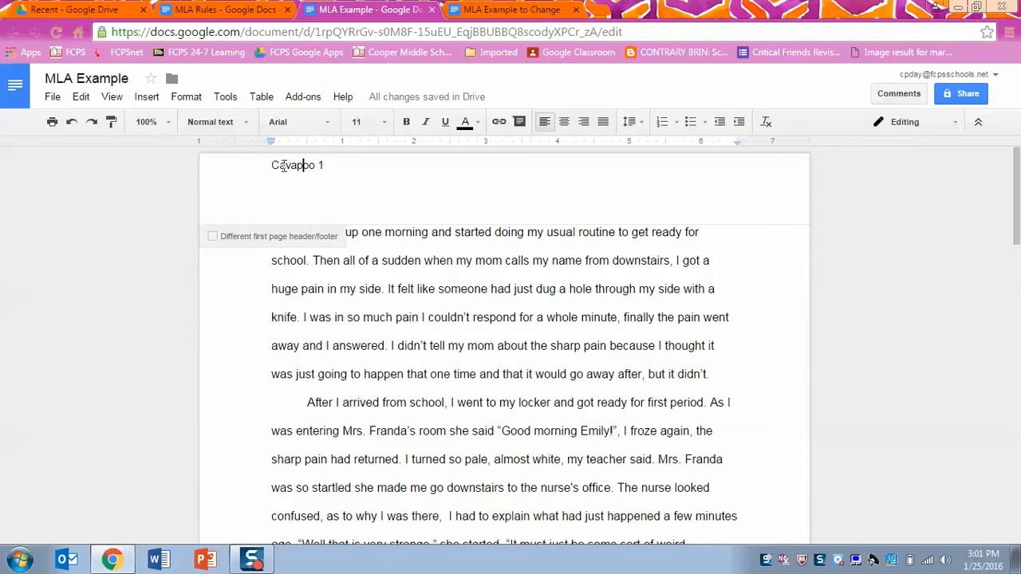
triple_click(286, 168)
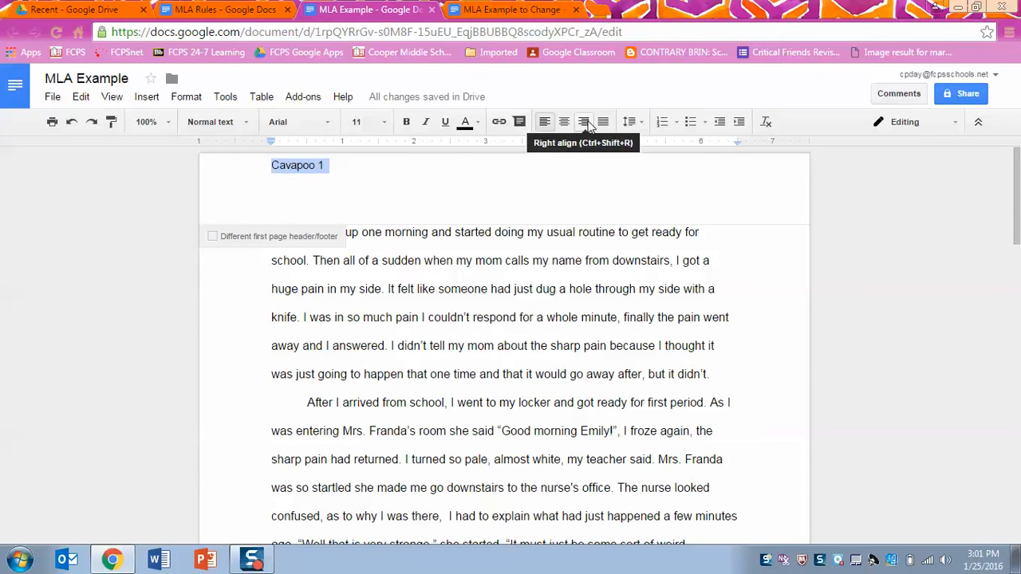
left_click(584, 121)
left_click(796, 319)
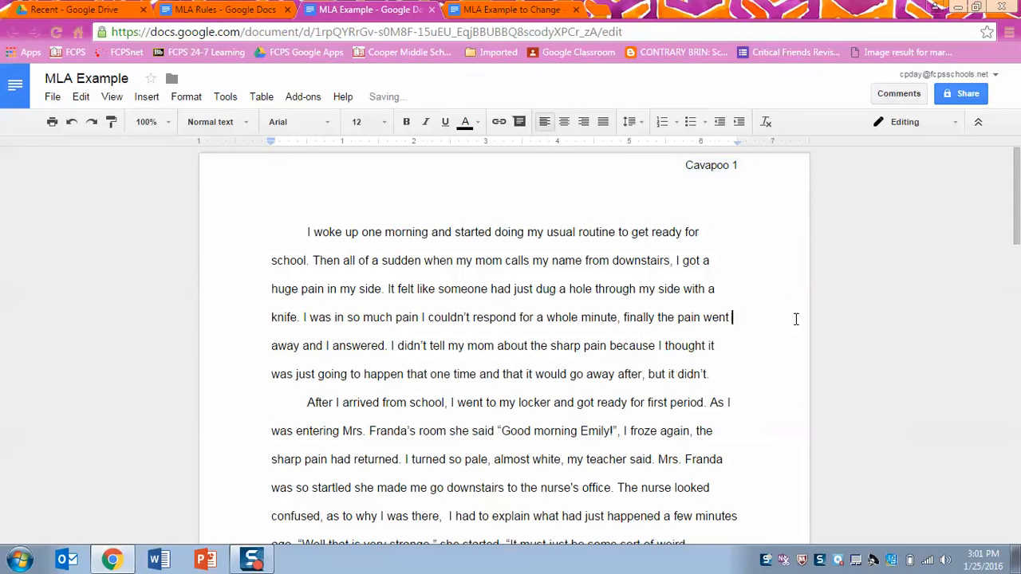
Step: Consult the heading rule and add an empty line above the essay's first paragraph, keeping that paragraph's first-line indent
left_click(218, 9)
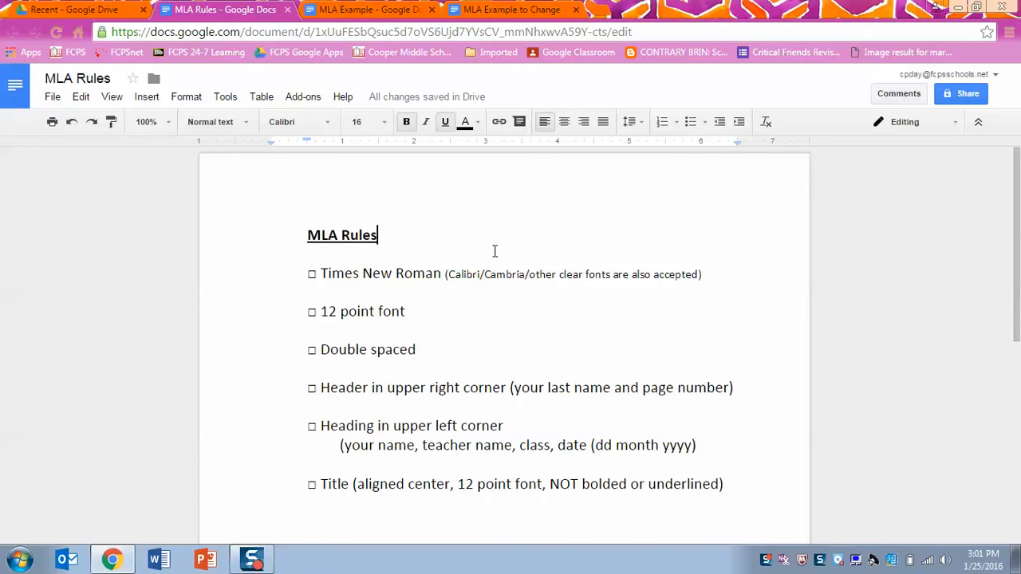
left_click(391, 8)
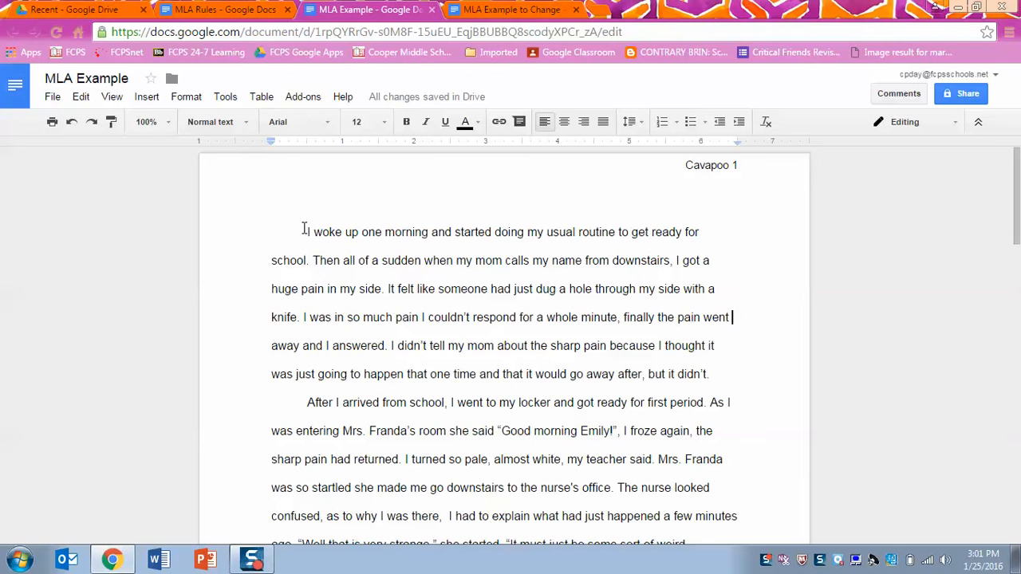
left_click(302, 230)
key("BackSpace")
key("Return")
left_click(300, 228)
key("Down")
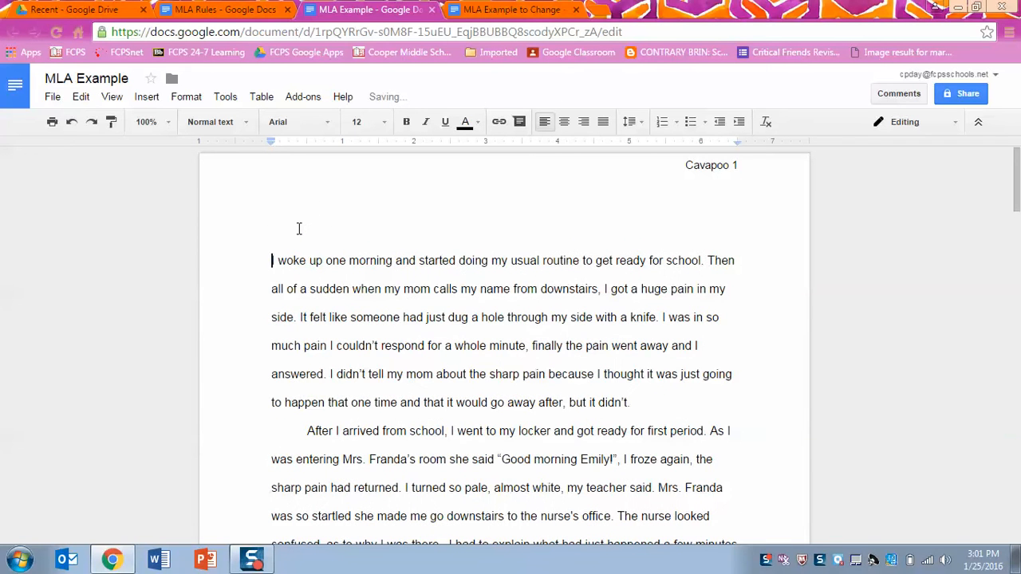
key("Tab")
Step: Start the heading above the essay with the student's full name and the teacher's name on separate lines
key("Up")
type("Gus Ba")
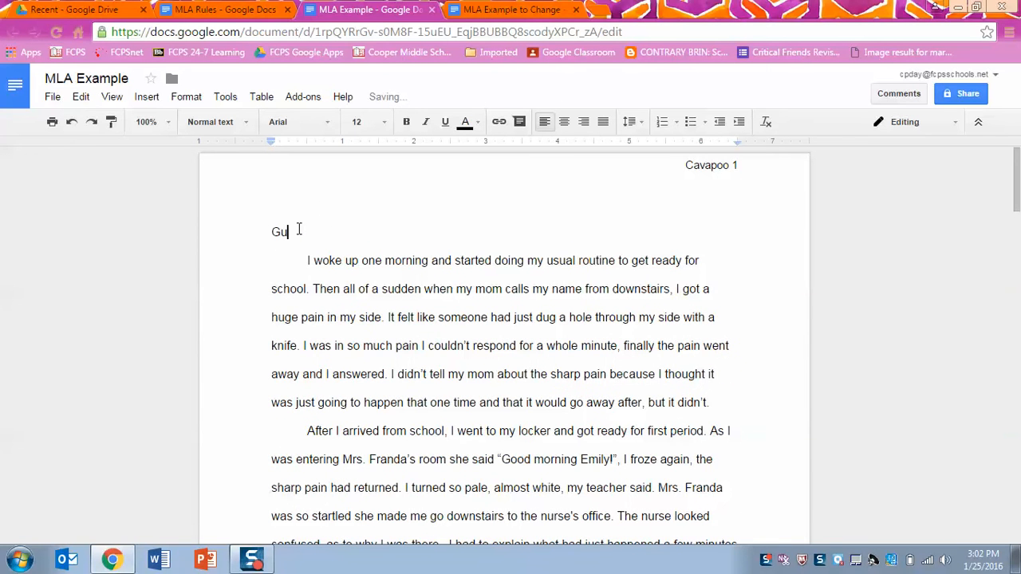
key("BackSpace")
key("BackSpace")
type("Cavapoo")
key("Return")
type("Mrs. Day")
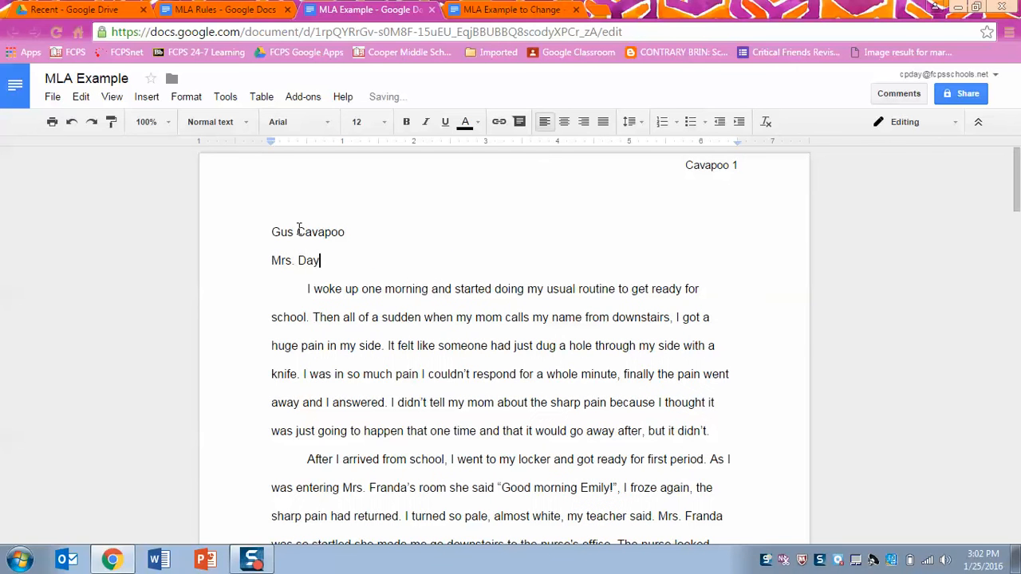
Step: Complete the heading with the class English 7 and the date 25 January 2016 on separate lines
key("Return")
type("English 7")
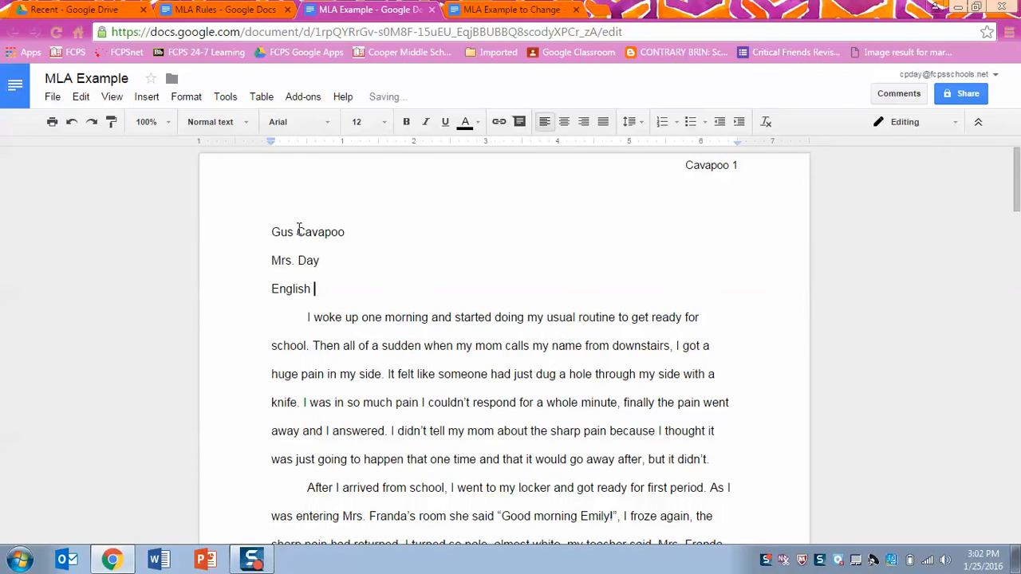
key("Return")
type("2")
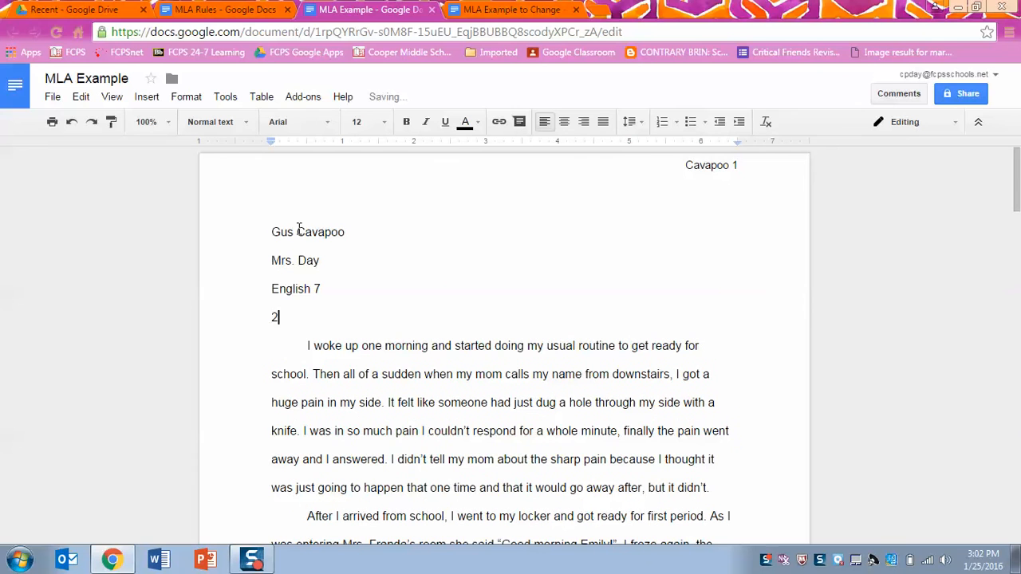
type("5 January 2016")
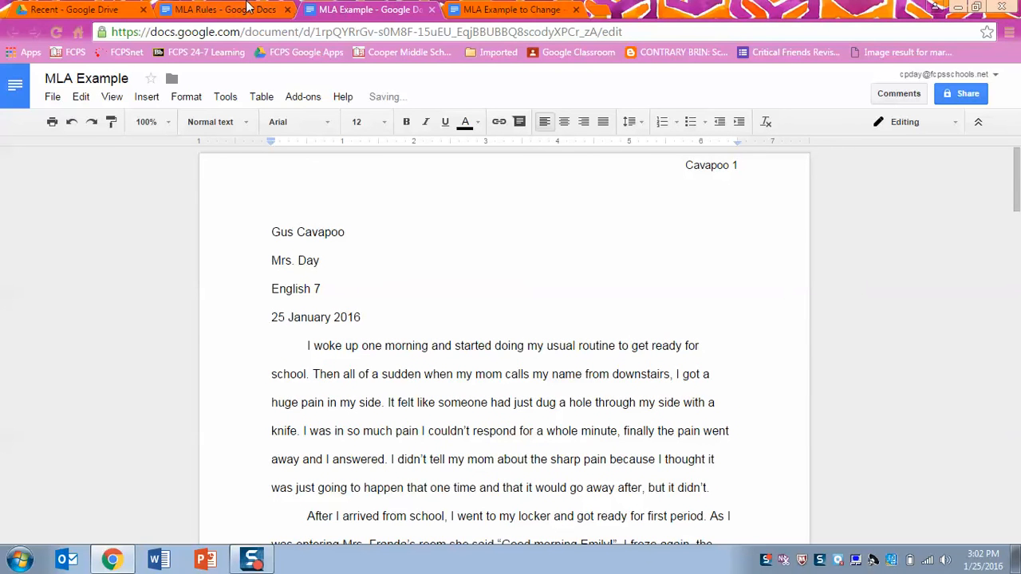
Step: Consult the title rule and add the centered title A New Beginning between the heading and the essay's first paragraph
left_click(250, 9)
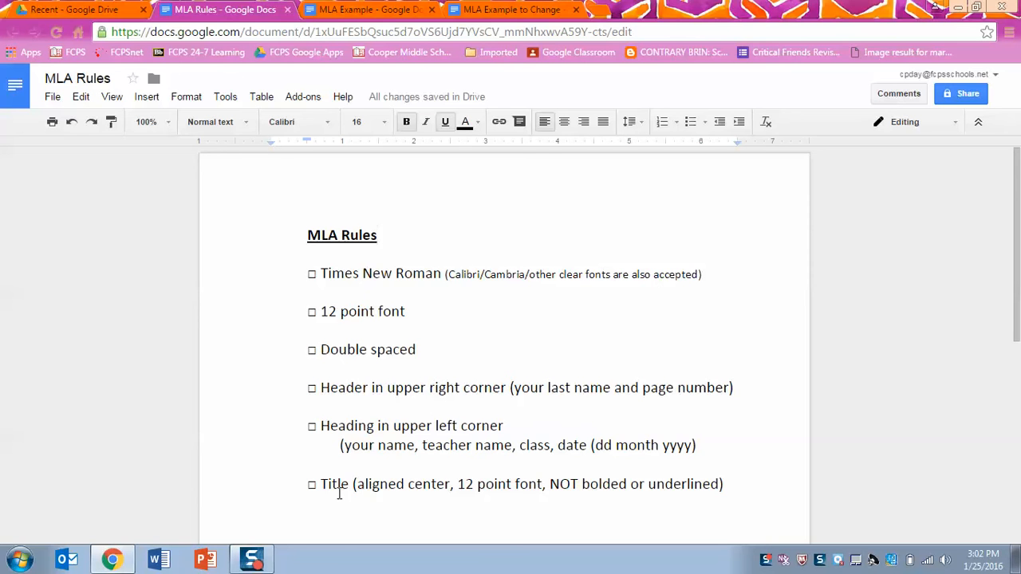
left_click(382, 9)
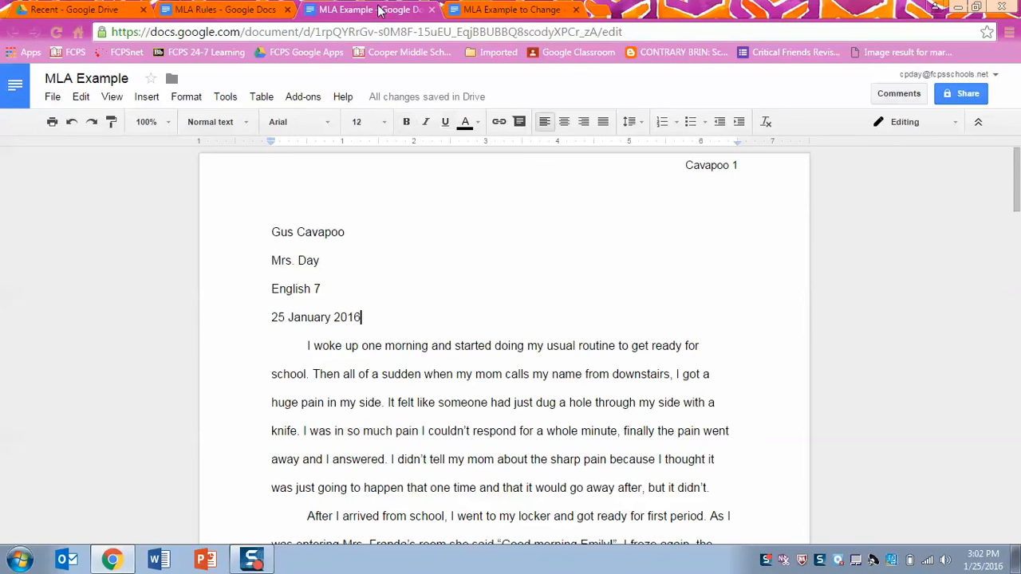
left_click(565, 124)
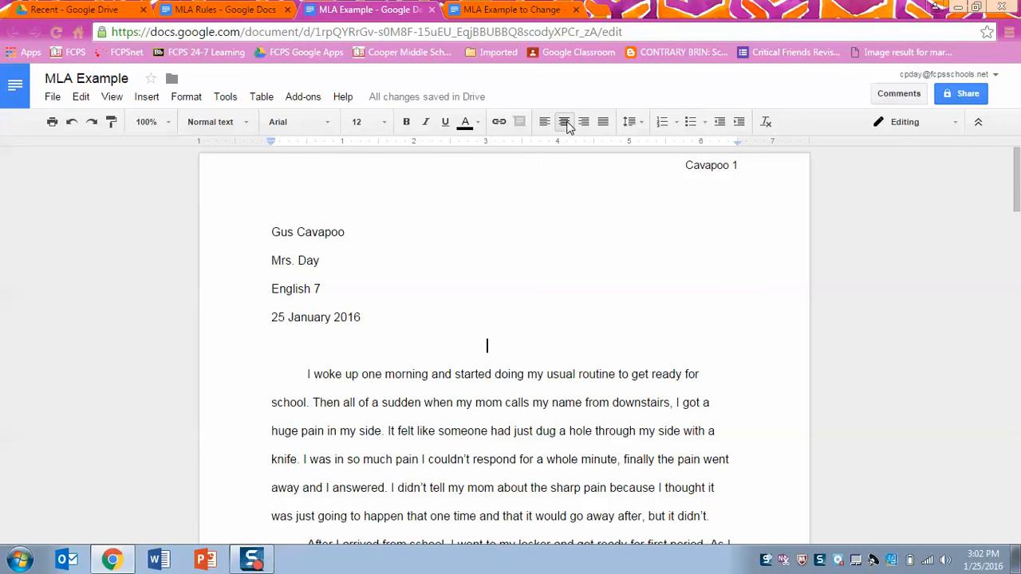
type("A New ")
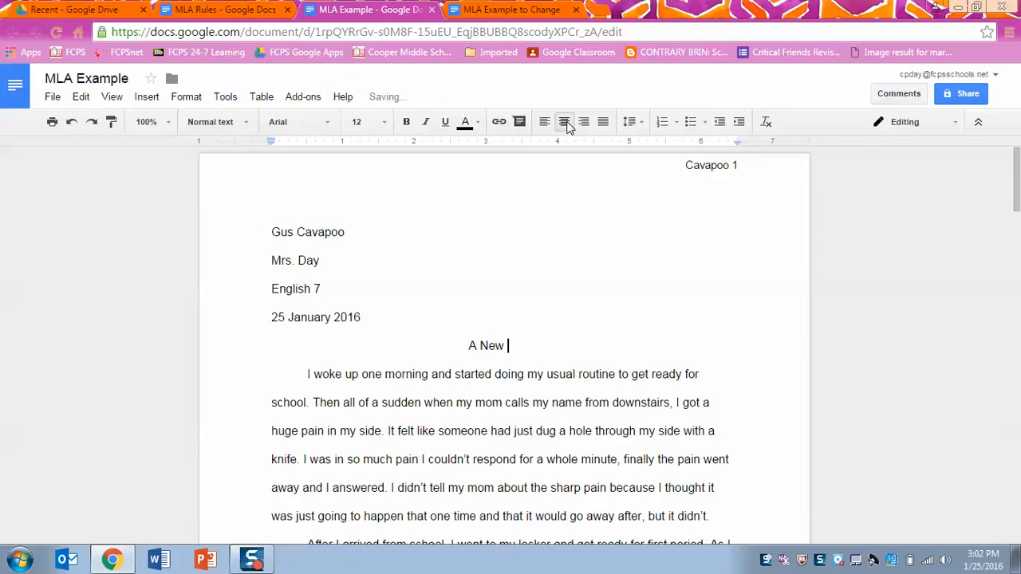
type("Beginning")
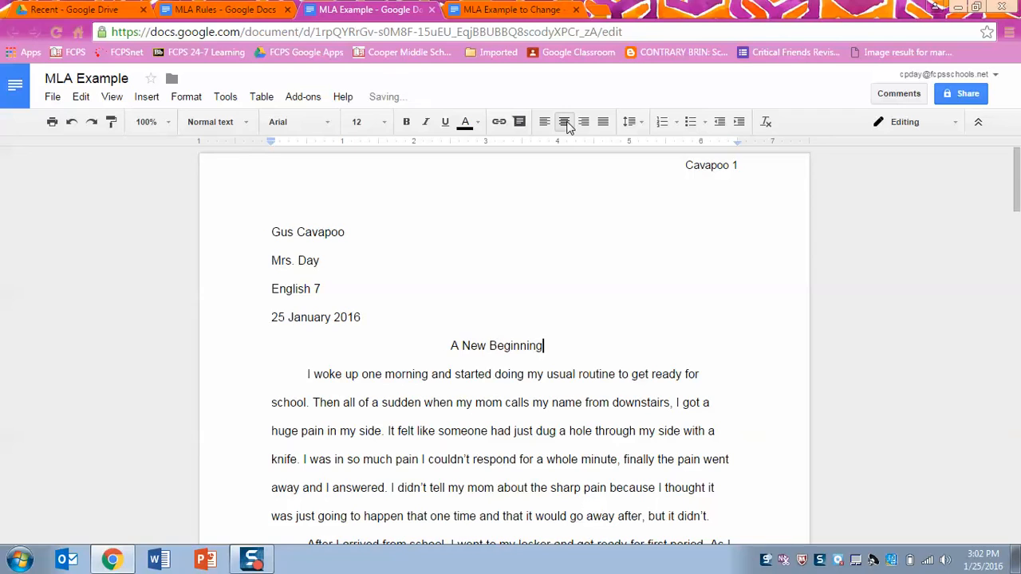
scroll(1018, 185, "down", 1)
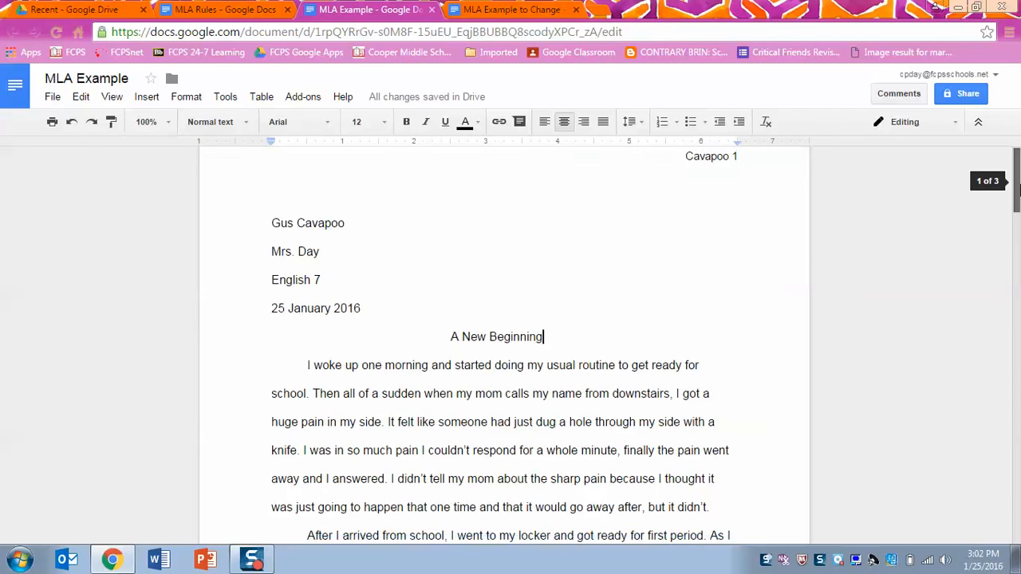
mouse_move(1018, 185)
left_mouse_down()
mouse_move(1018, 371)
mouse_move(1004, 184)
left_mouse_up()
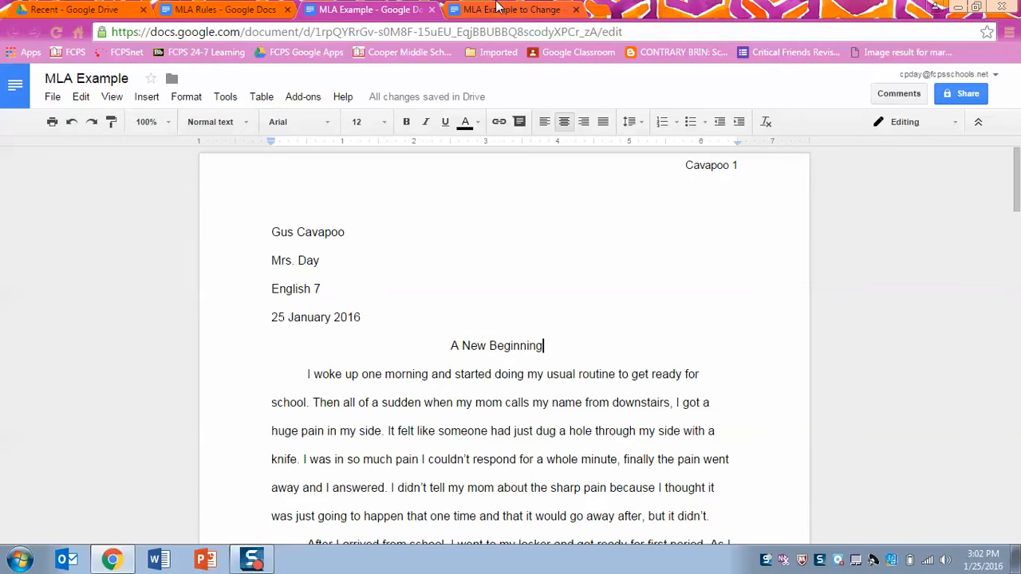
Step: Look over the MLA Example to Change document and place the MLA Rules checklist directly beside it in the browser
left_click(497, 7)
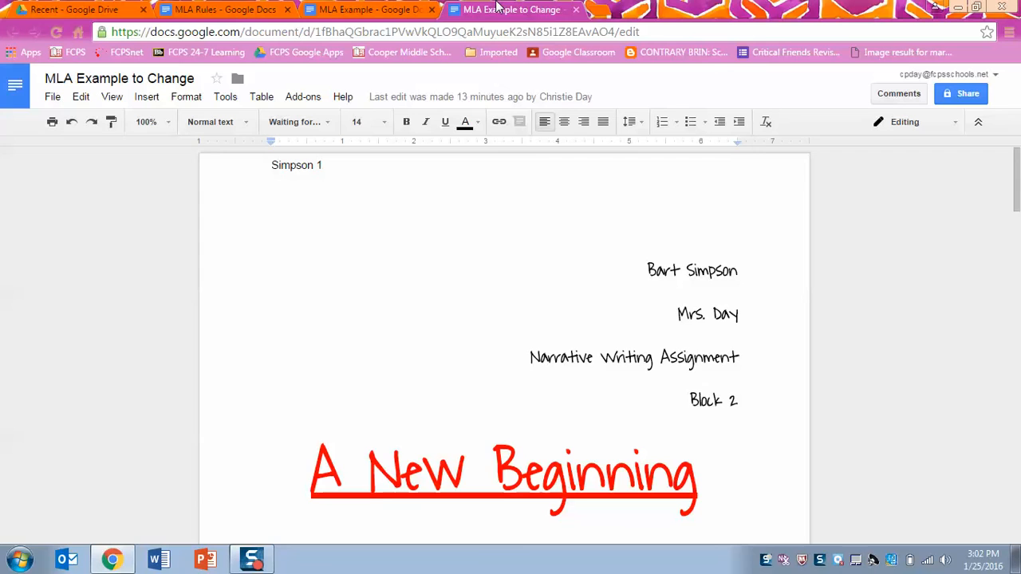
mouse_move(1018, 182)
left_mouse_down()
mouse_move(1017, 420)
mouse_move(1017, 164)
left_mouse_up()
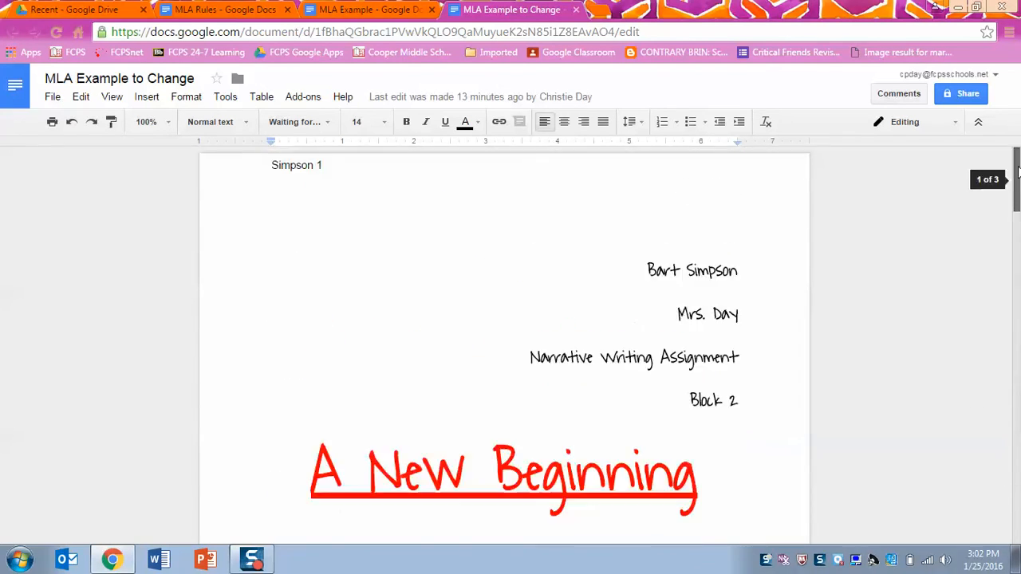
left_click(285, 8)
left_click_drag(285, 4, 344, 5)
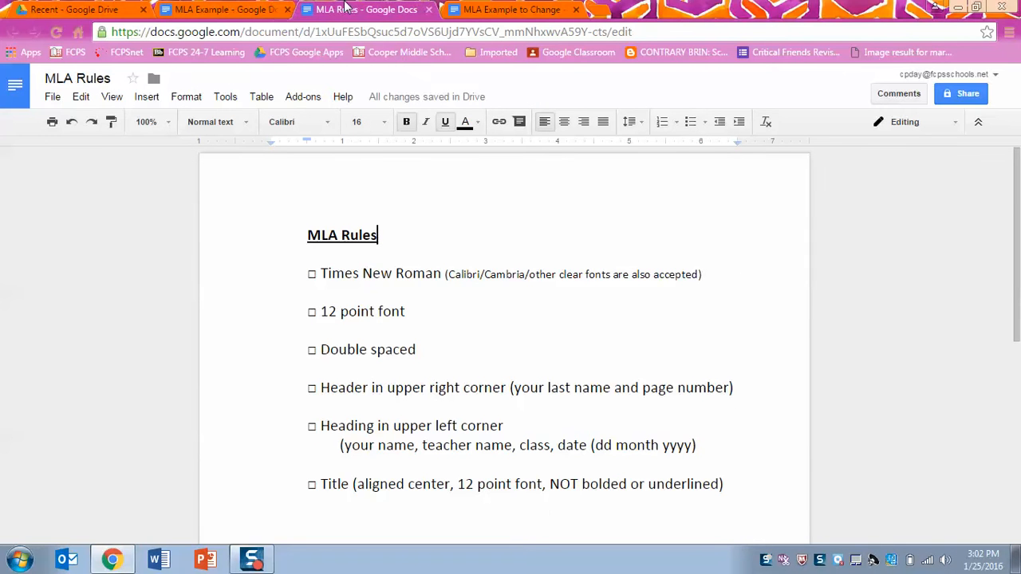
left_click(531, 8)
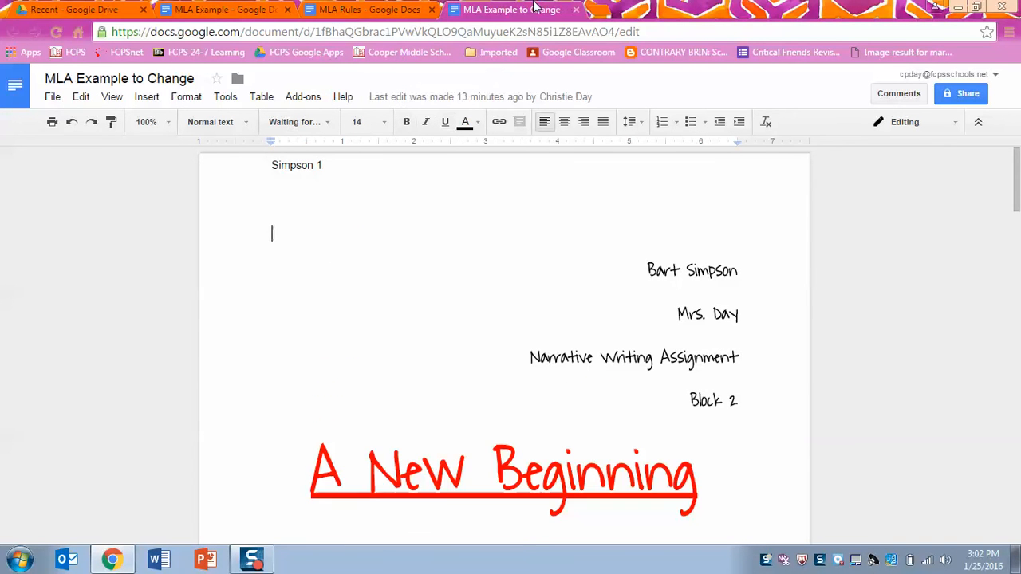
Step: Set the font of the entire MLA Example to Change body text to Calibri
left_click_drag(1017, 179, 1007, 137)
key("ctrl+a")
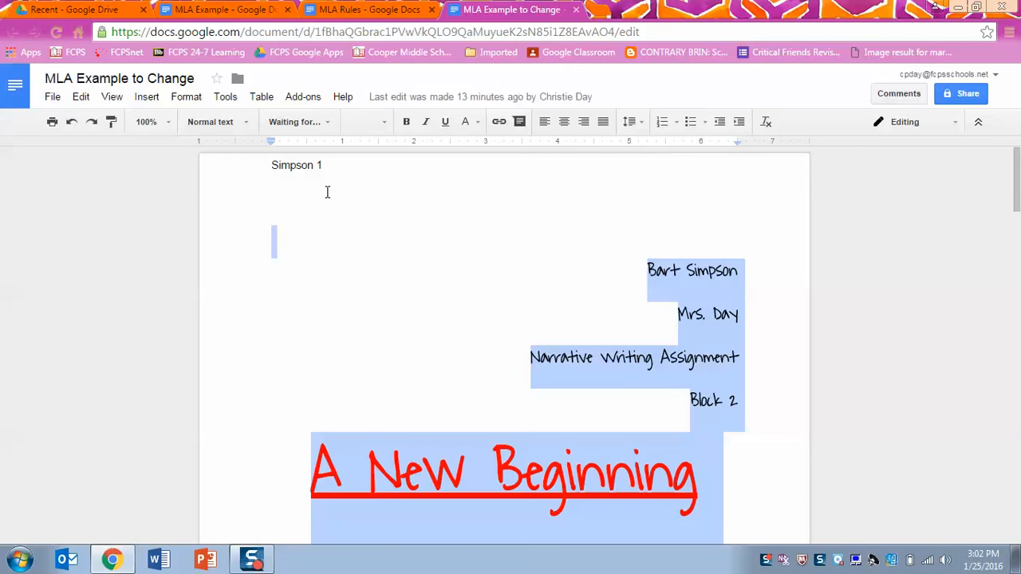
left_click(326, 121)
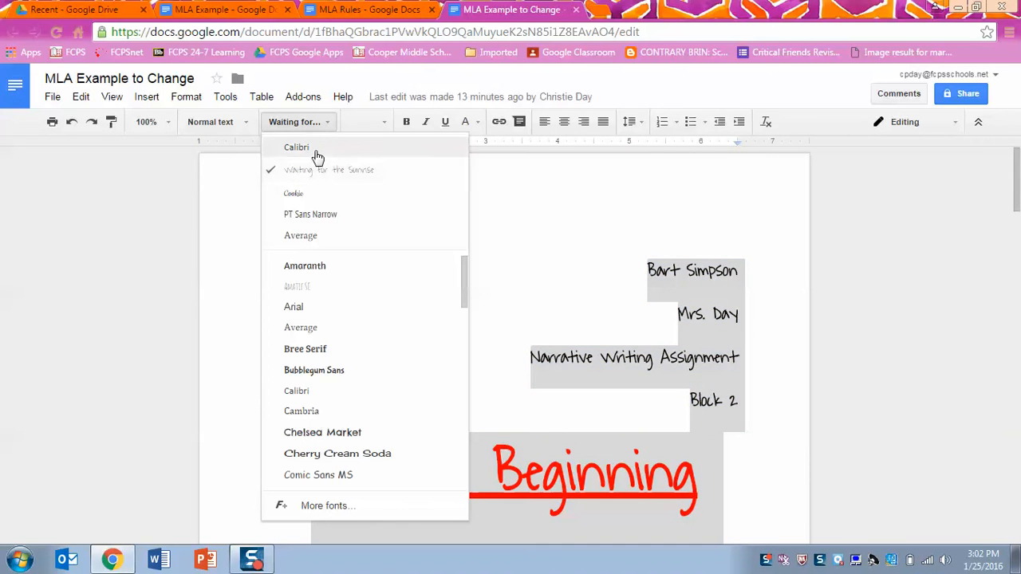
left_click(318, 149)
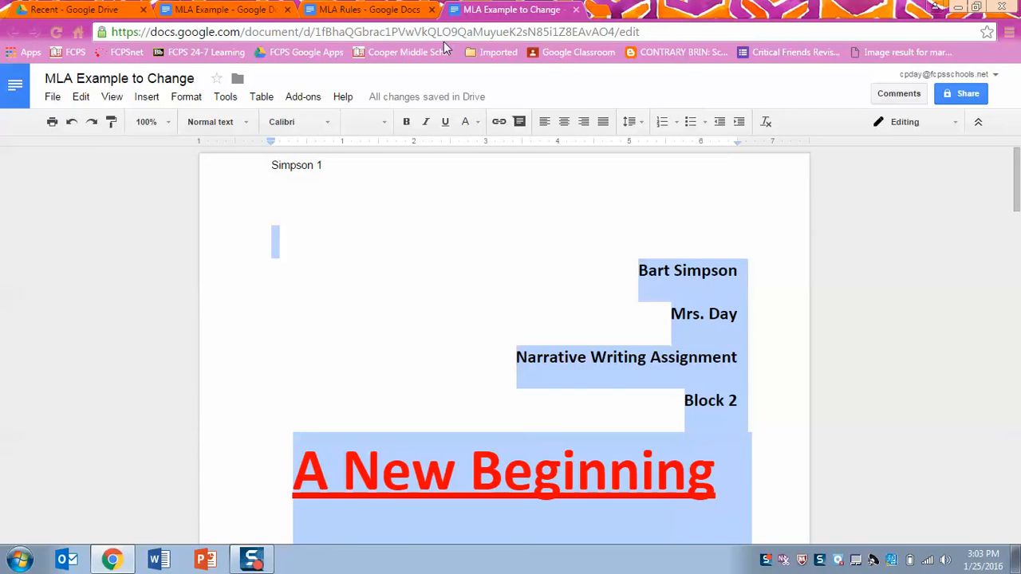
Step: Consult the font size rule, set all body text to 12 point and remove its bold formatting
left_click(359, 10)
left_click(519, 9)
left_click(369, 121)
left_click(379, 229)
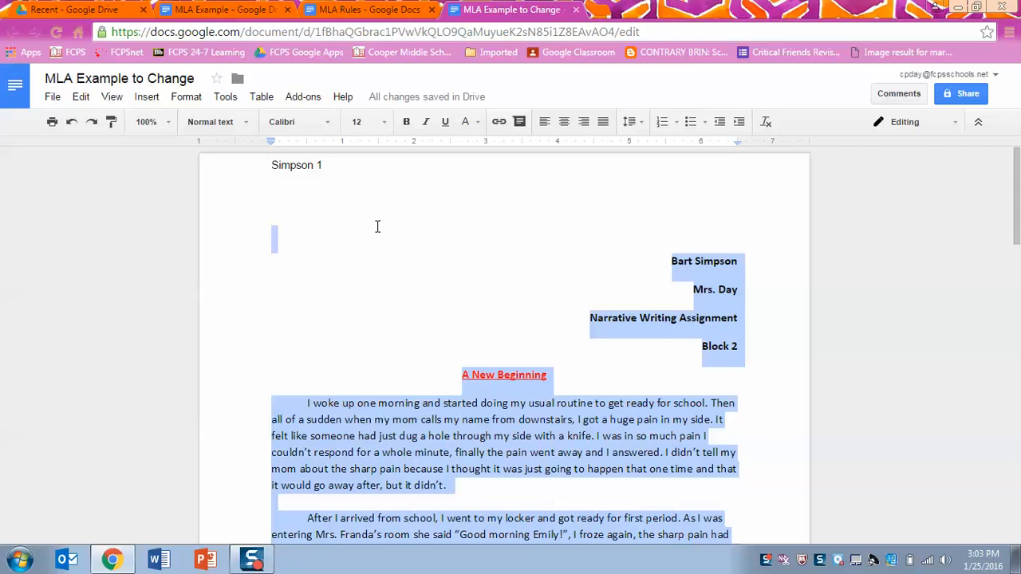
left_click(408, 129)
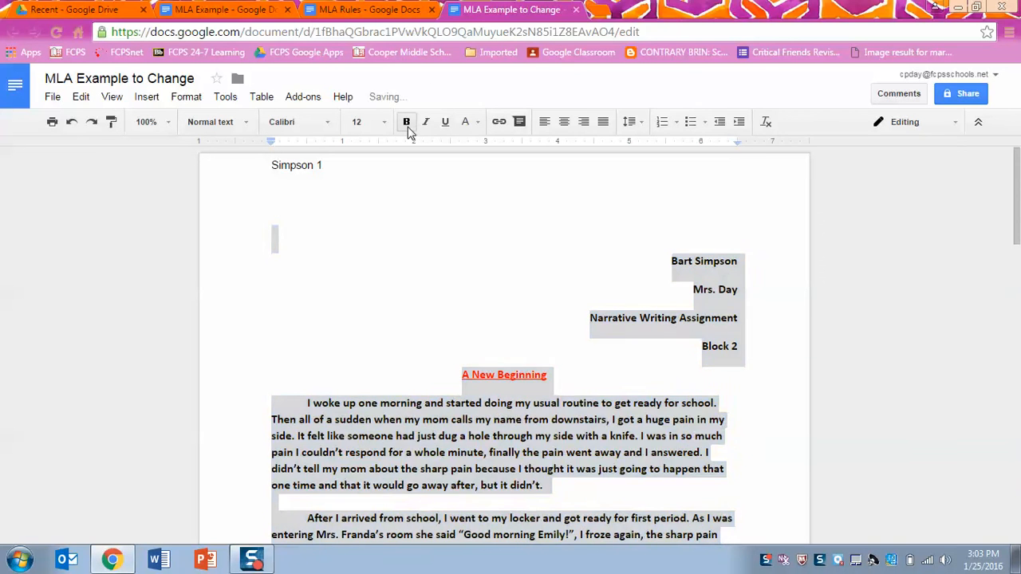
left_click(497, 284)
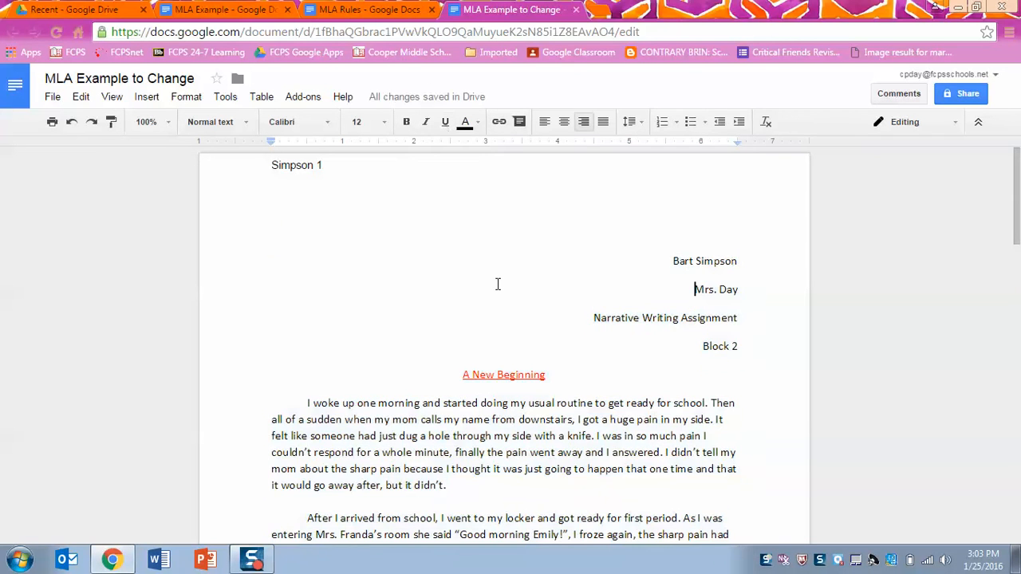
Step: Consult the spacing rule and apply double line spacing to the entire body text
left_click(313, 9)
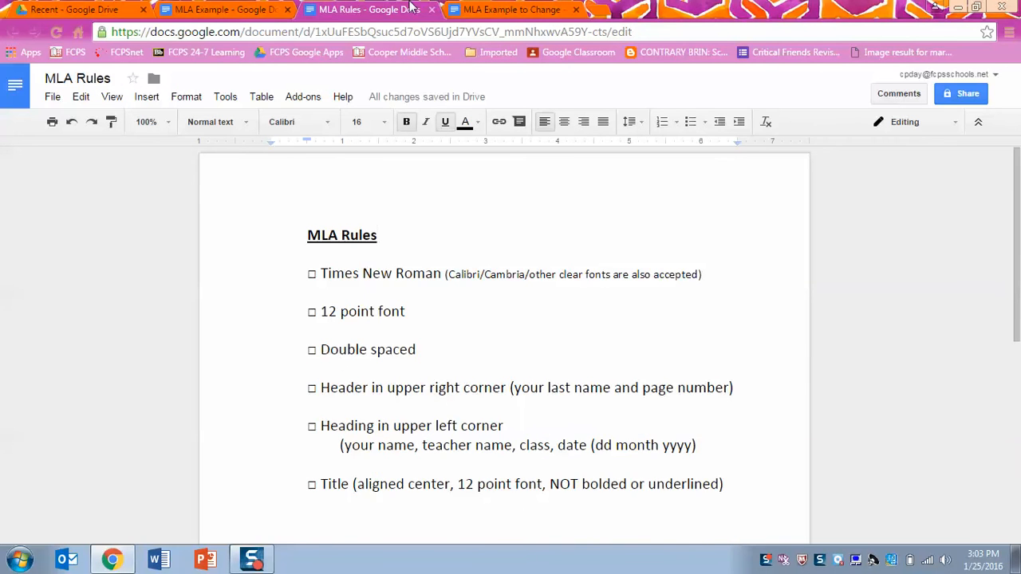
left_click(461, 9)
key("ctrl+a")
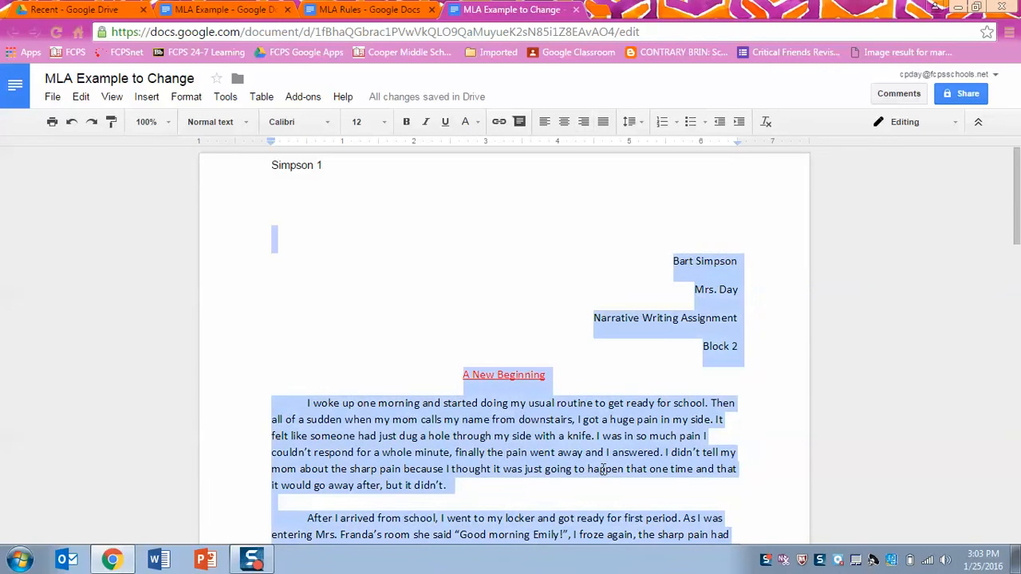
left_click(629, 121)
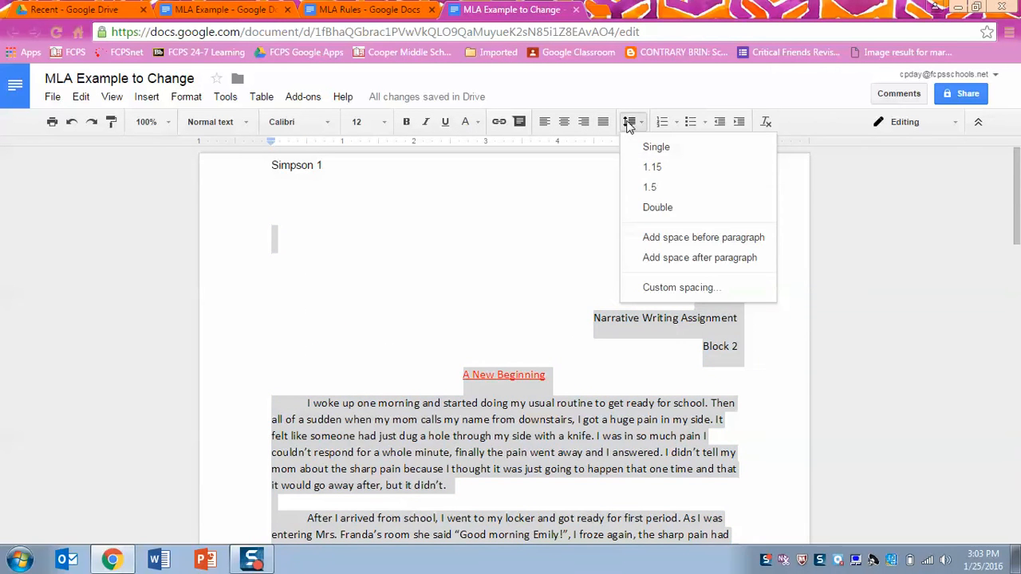
left_click(662, 217)
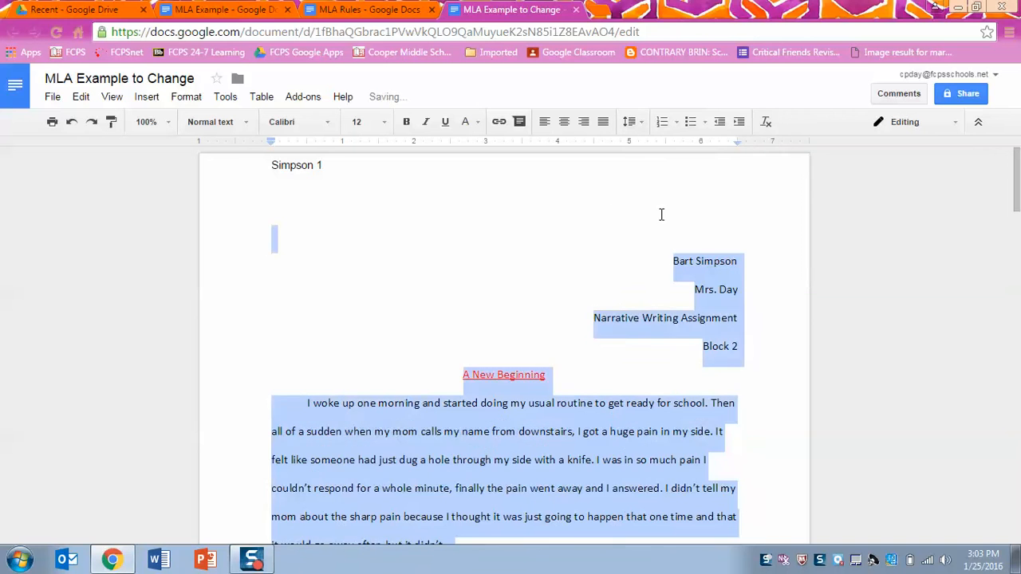
Step: Delete the extra blank lines above the paragraphs starting "After I arrived from school" and "When I woke up from my blackout"
left_click(573, 348)
left_click_drag(1015, 166, 1013, 224)
left_click_drag(318, 235, 430, 236)
mouse_move(1015, 233)
left_mouse_down()
mouse_move(1017, 316)
mouse_move(1015, 217)
left_mouse_up()
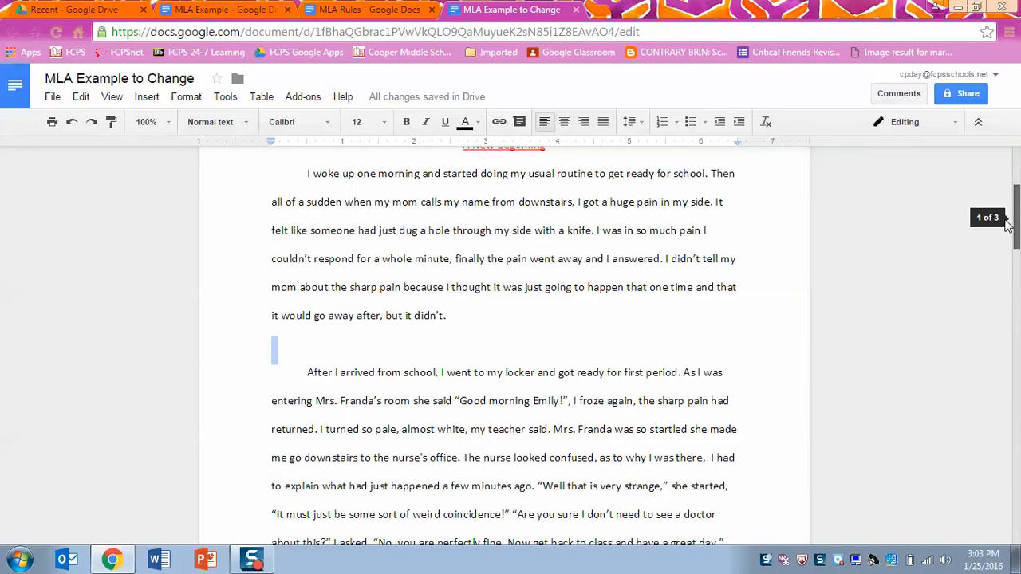
left_click(278, 343)
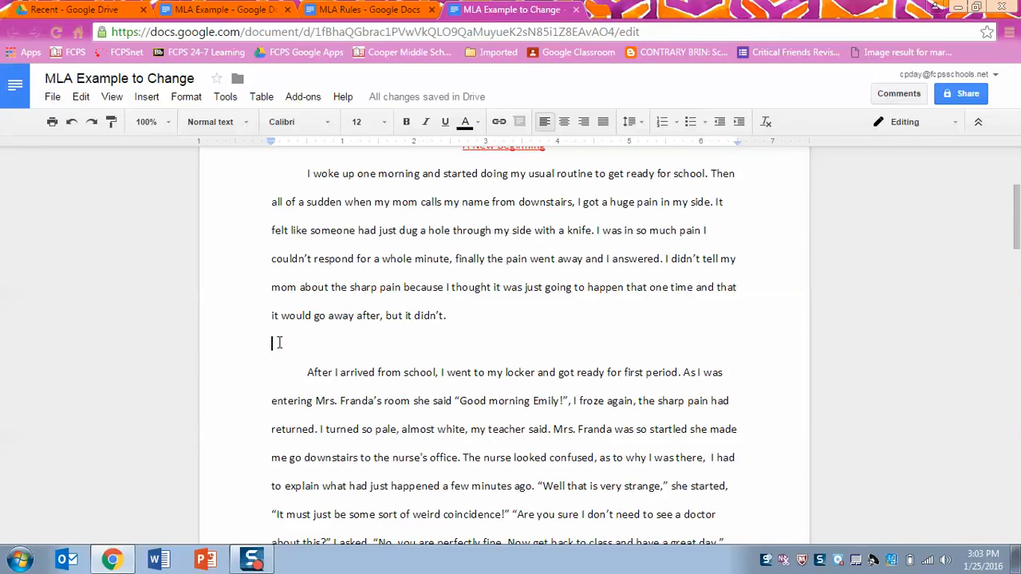
key("Delete")
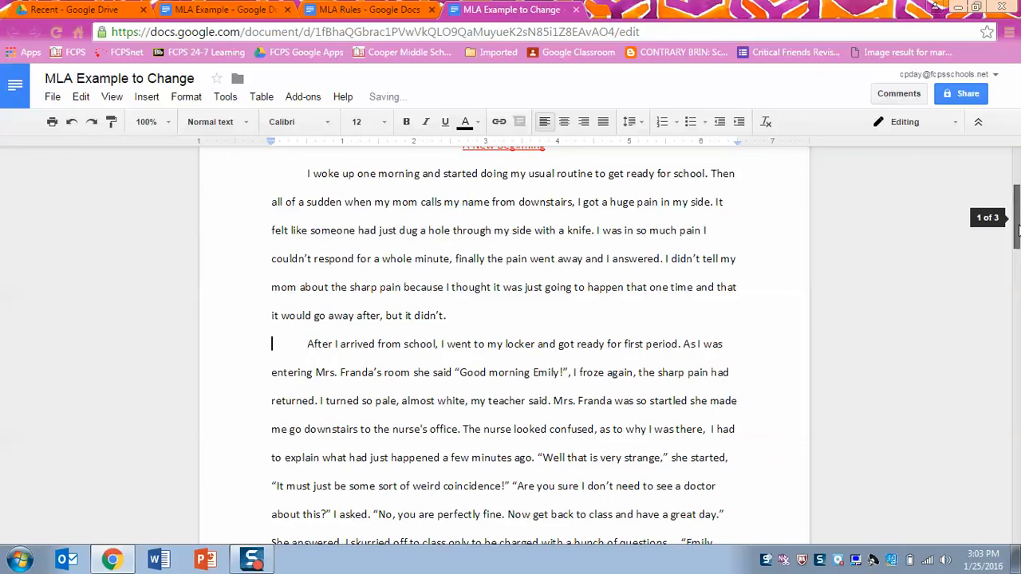
left_click_drag(1017, 217, 1016, 294)
left_click(299, 406)
key("Delete")
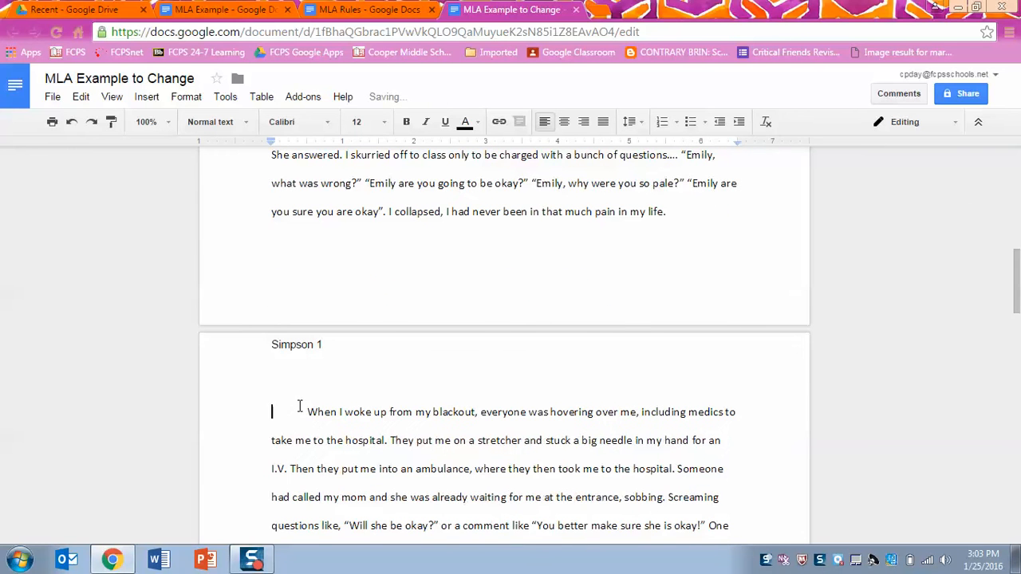
Step: Delete the extra blank lines above the paragraphs starting "I don't remember much" and "After about a month"
left_click(1020, 207)
left_click_drag(1019, 208, 1019, 291)
key("Delete")
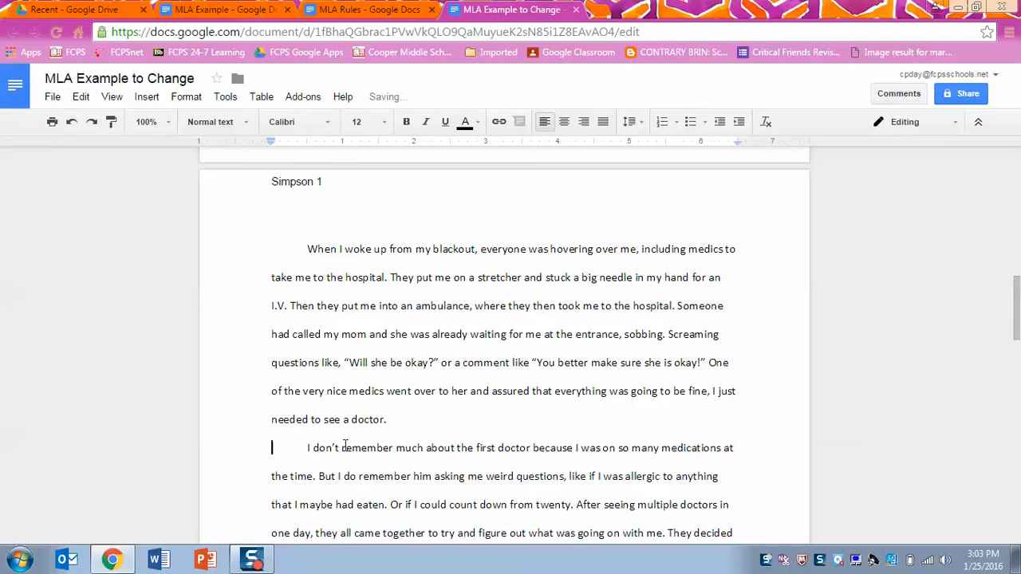
scroll(350, 294, "down", 5)
left_click(340, 313)
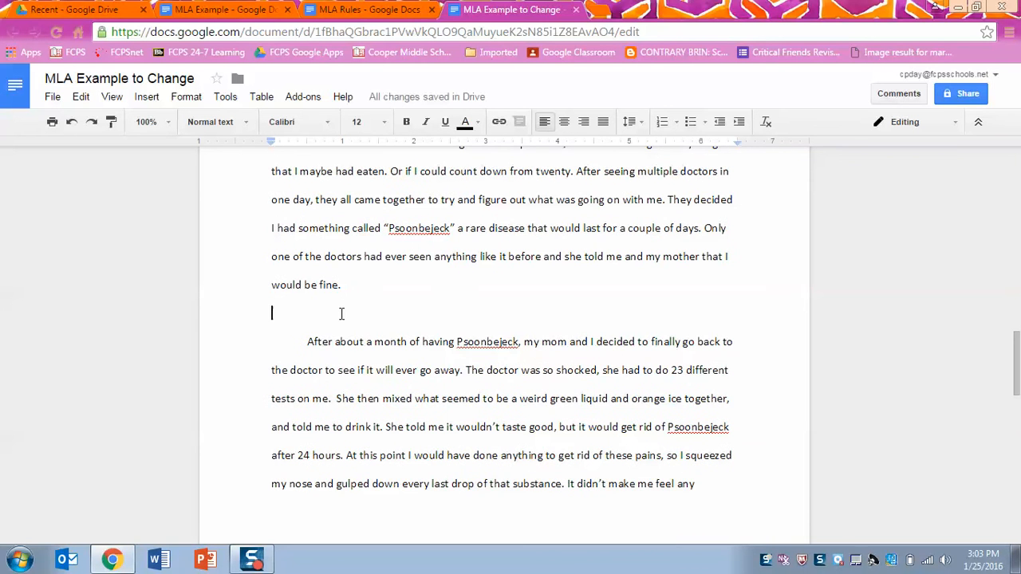
key("Delete")
Step: Delete the extra blank line above the final paragraph, "The next morning", and give that paragraph a first-line indent
scroll(347, 327, "down", 5)
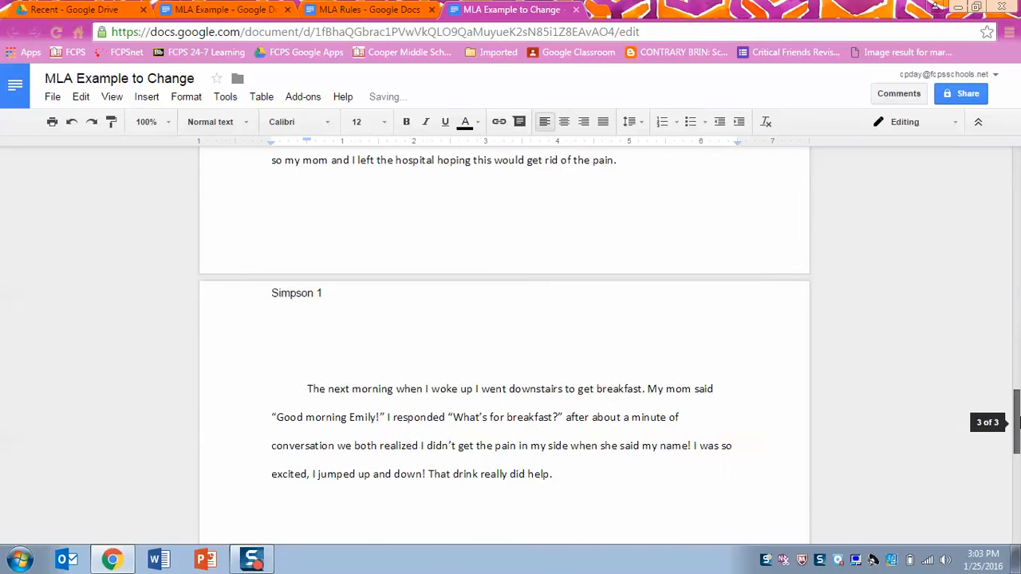
left_click(339, 341)
key("Delete")
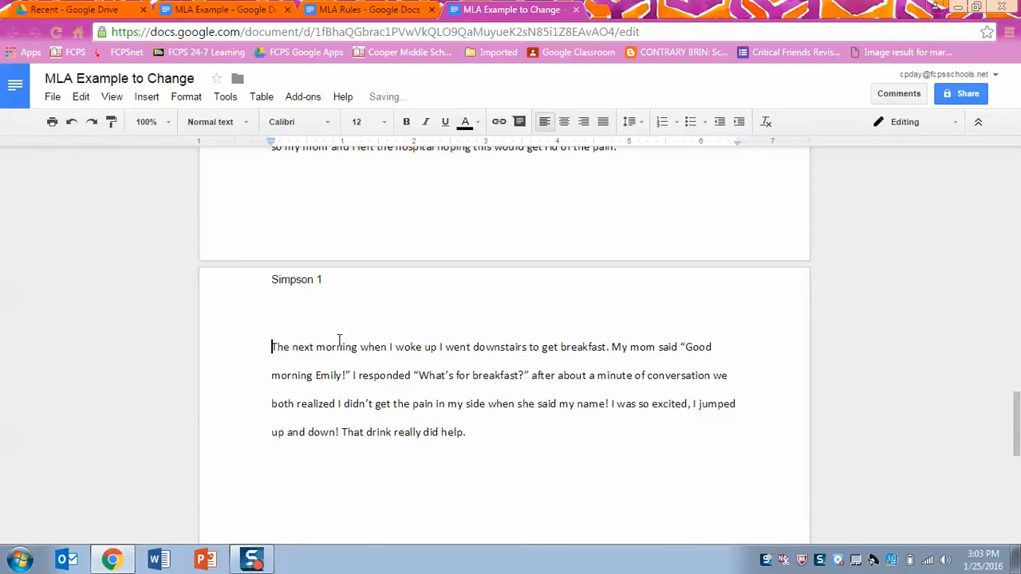
key("Tab")
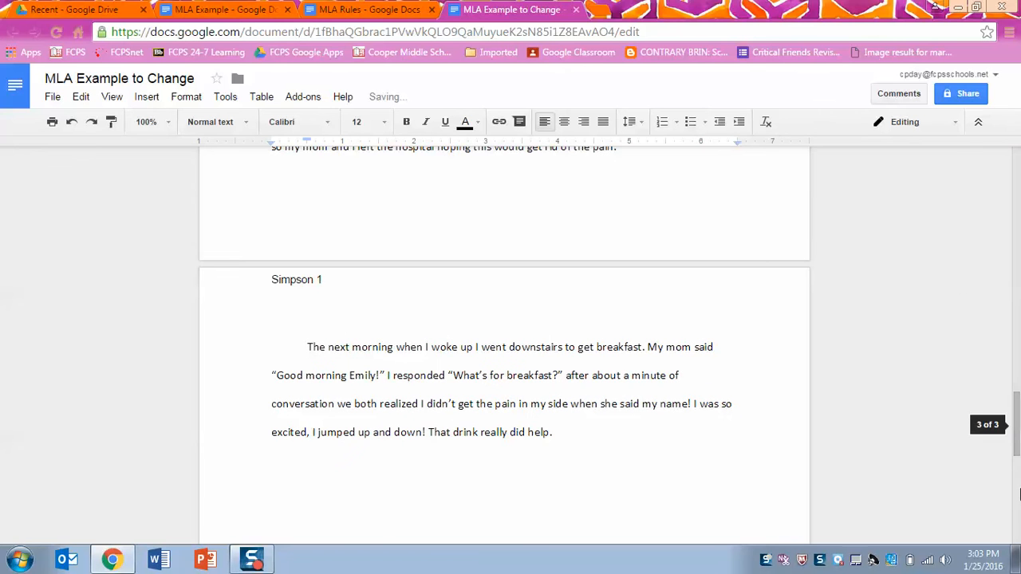
Step: Consult the header rule in the MLA Rules document and right-align the last name and page number in the essay's header
left_click_drag(1018, 389, 1017, 180)
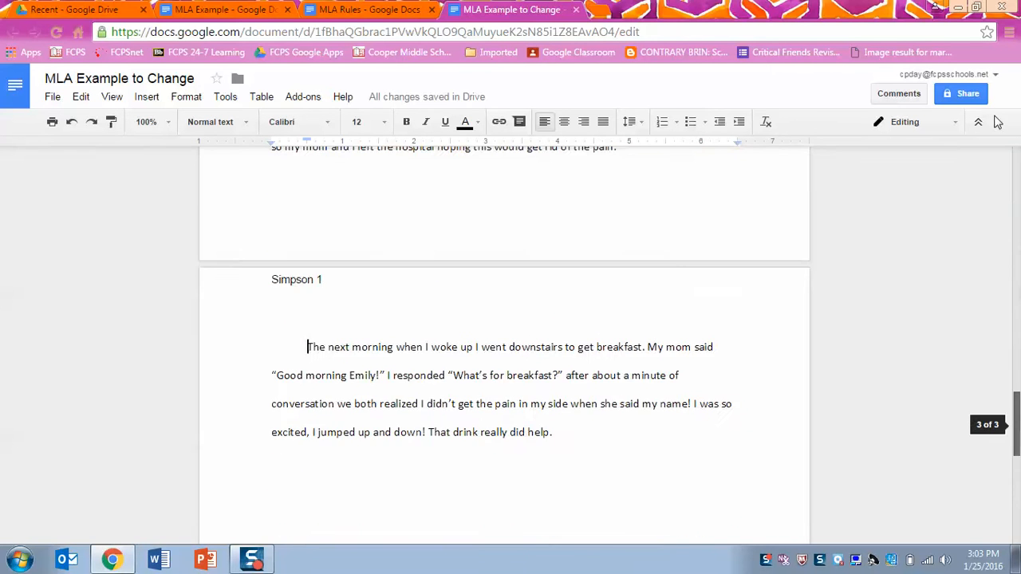
left_click_drag(995, 116, 999, 151)
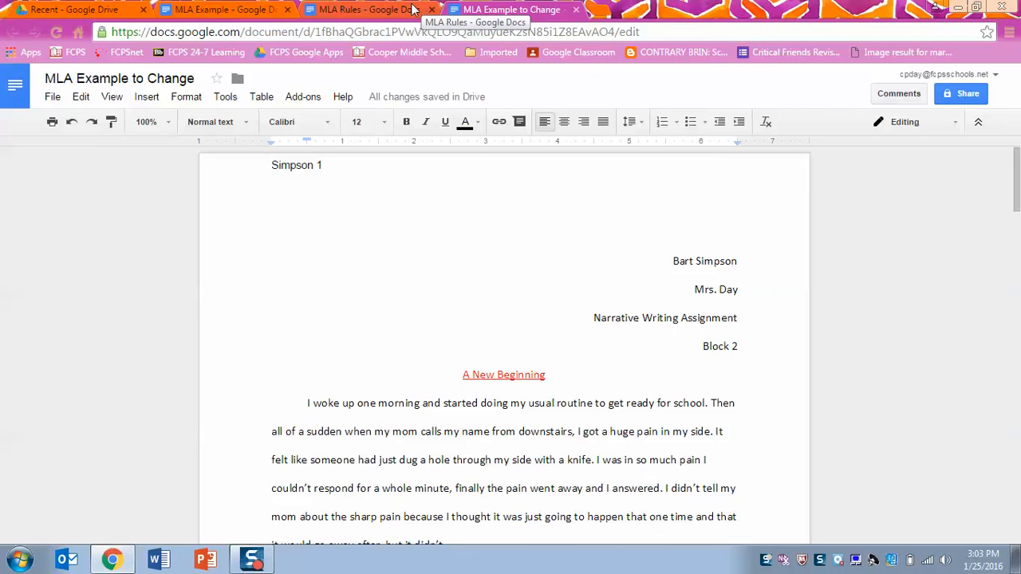
left_click(380, 12)
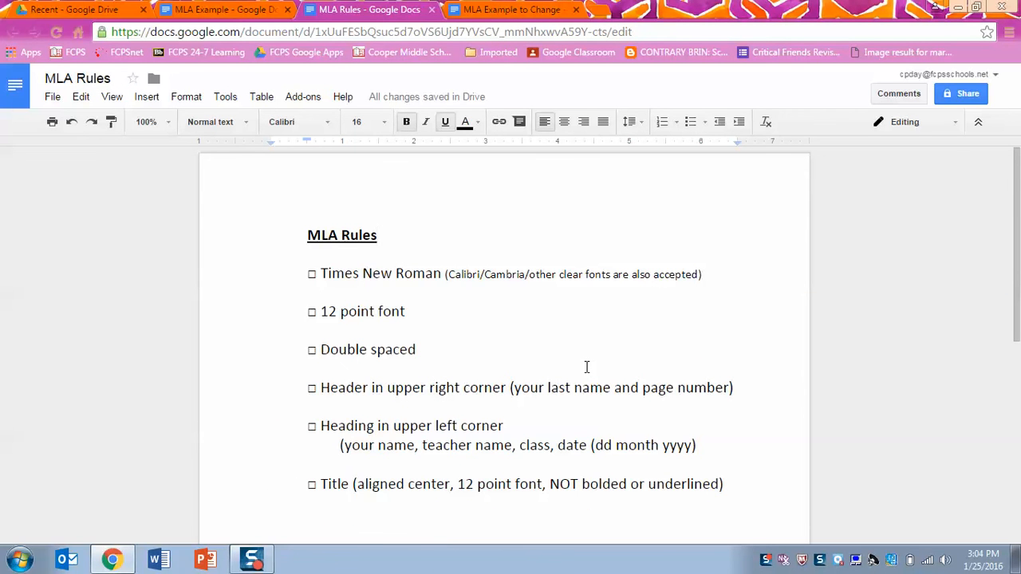
left_click(496, 9)
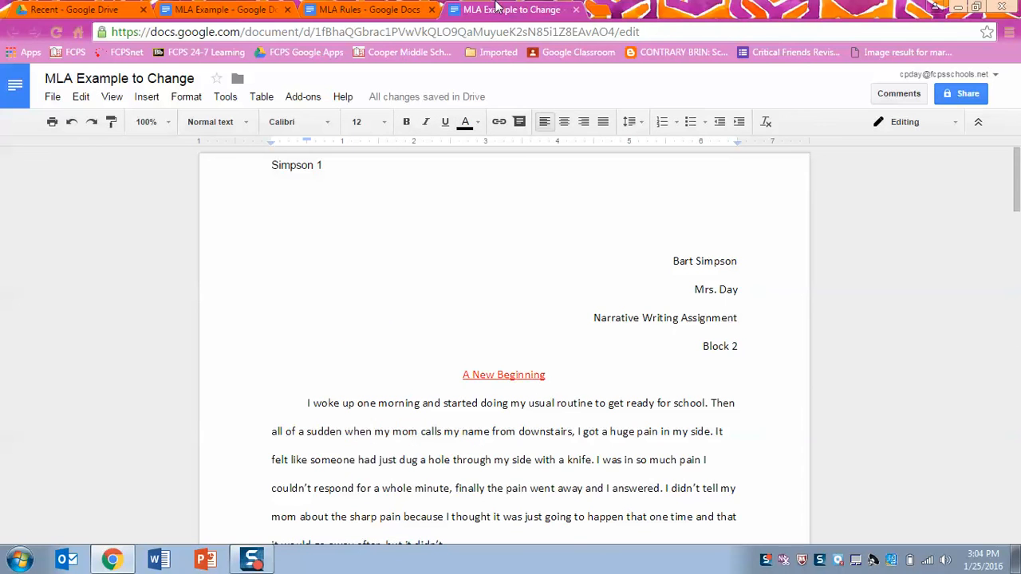
left_click(300, 163)
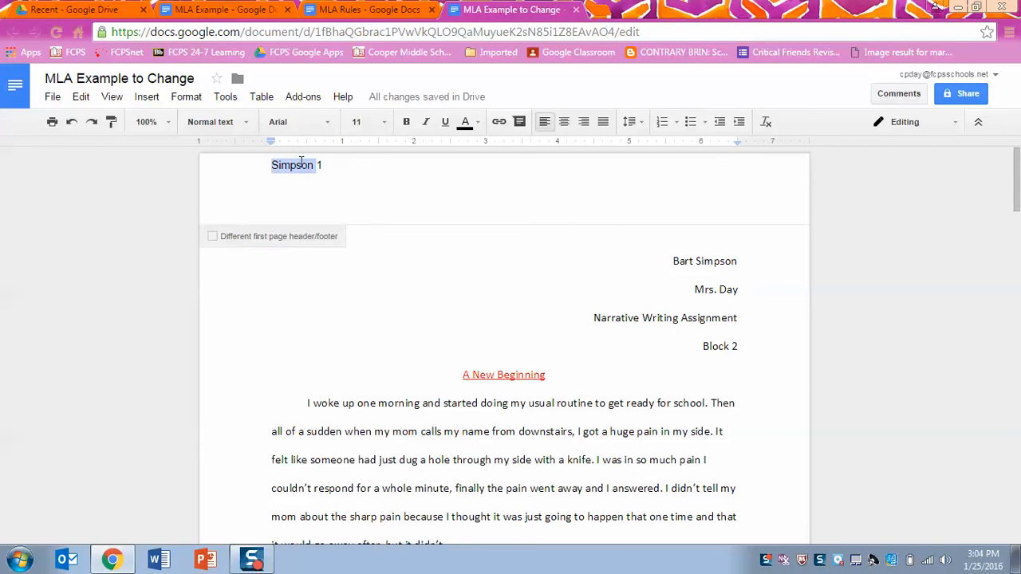
triple_click(301, 163)
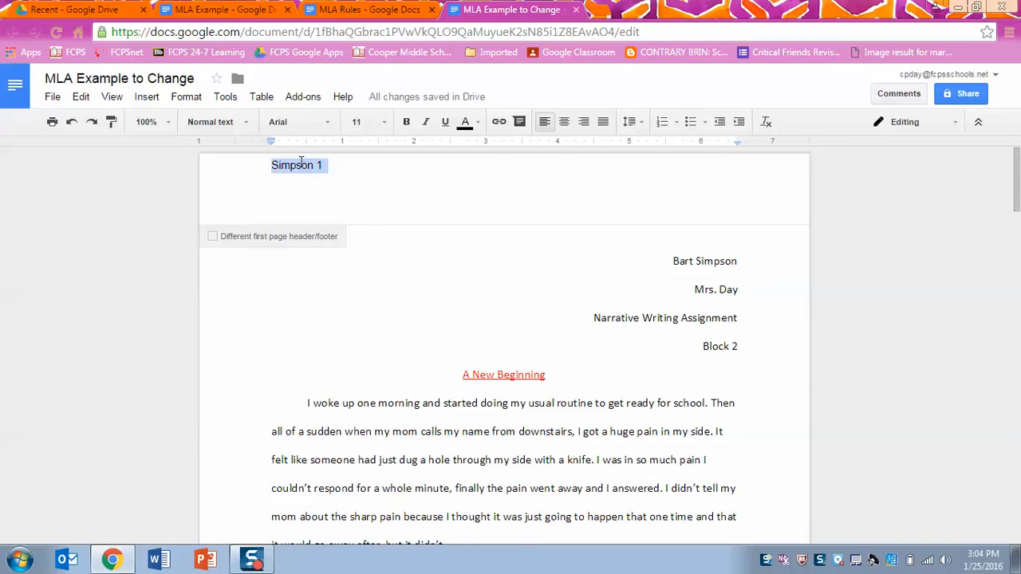
left_click(587, 124)
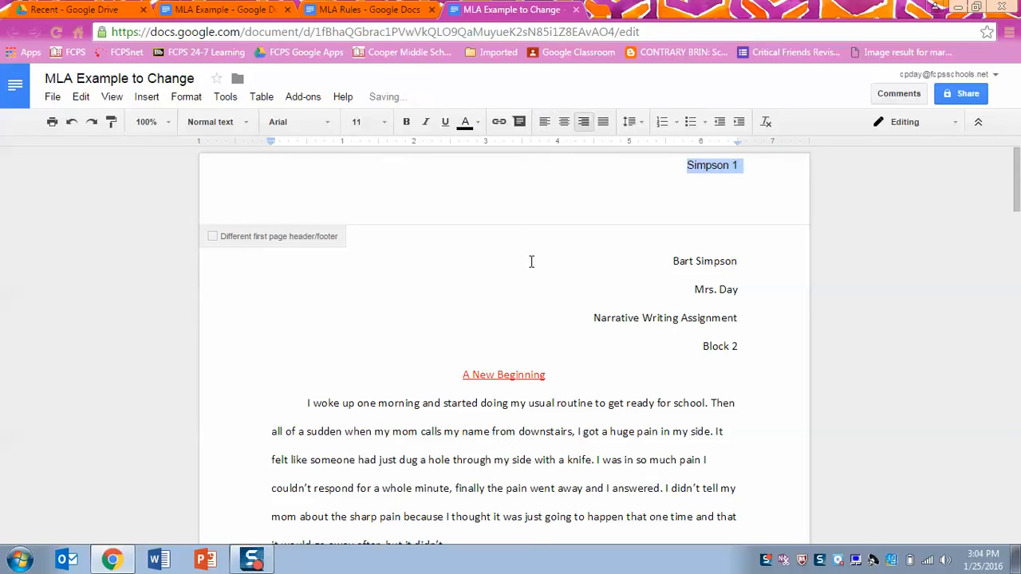
left_click(516, 303)
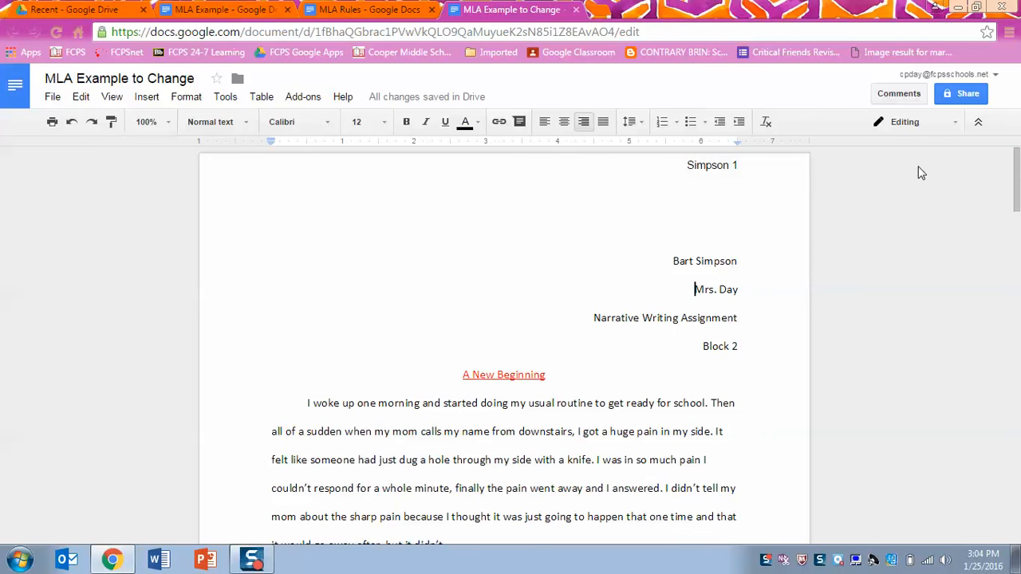
Step: Replace the manually typed page number in the header with an automatic page number on every page
mouse_move(1016, 177)
left_mouse_down()
mouse_move(1016, 415)
mouse_move(1017, 178)
left_mouse_up()
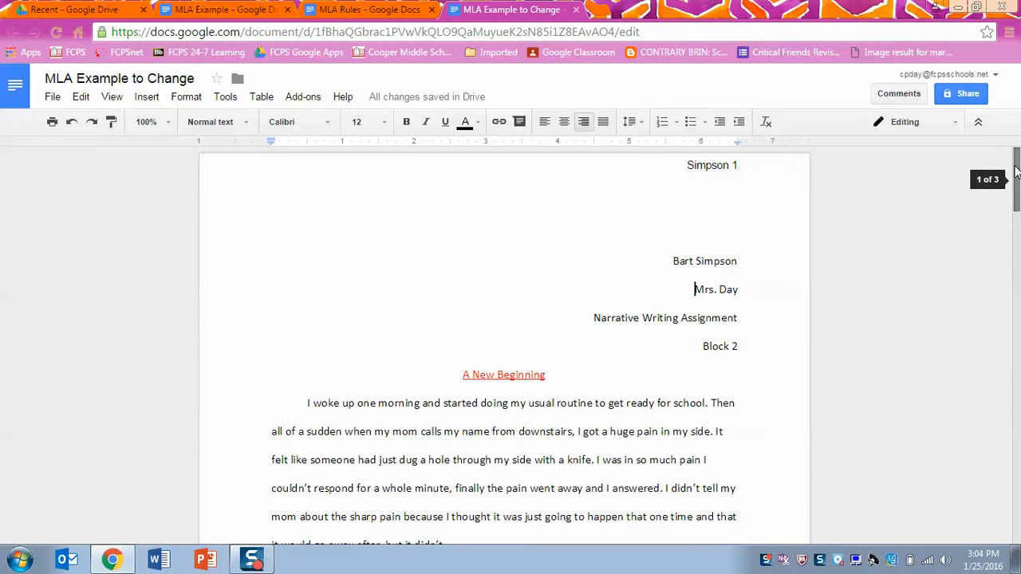
left_click(770, 163)
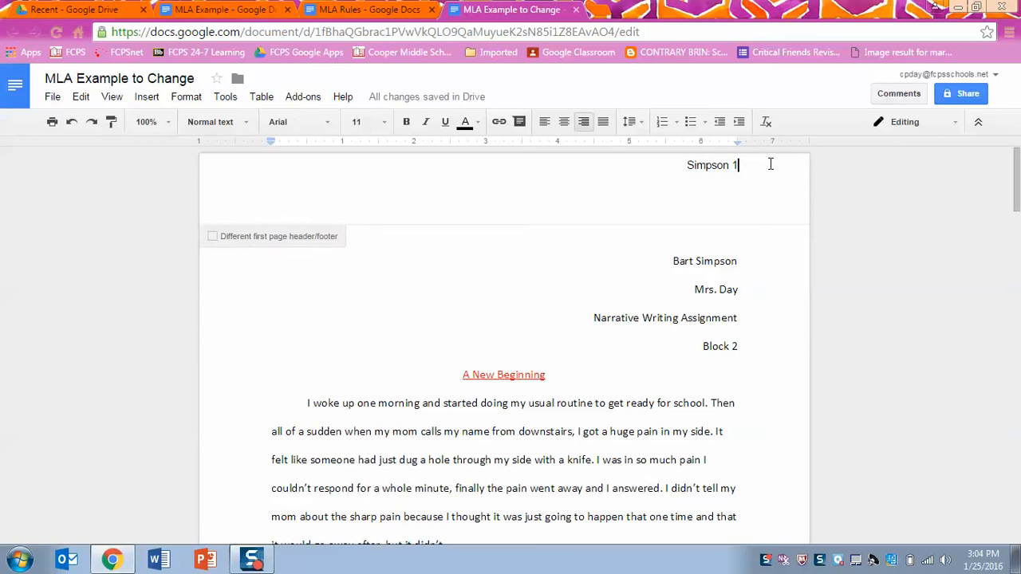
key("BackSpace")
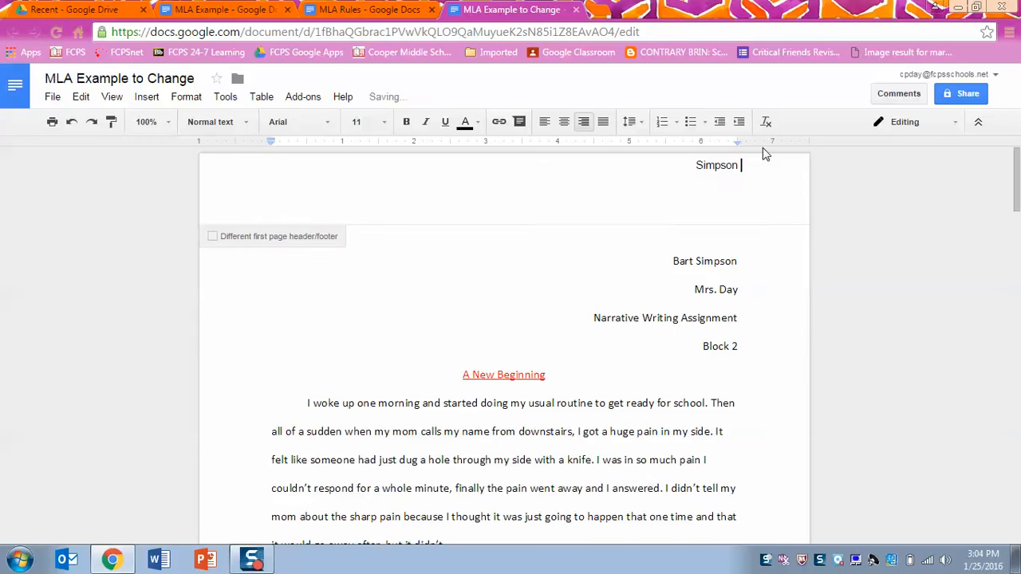
left_click(145, 97)
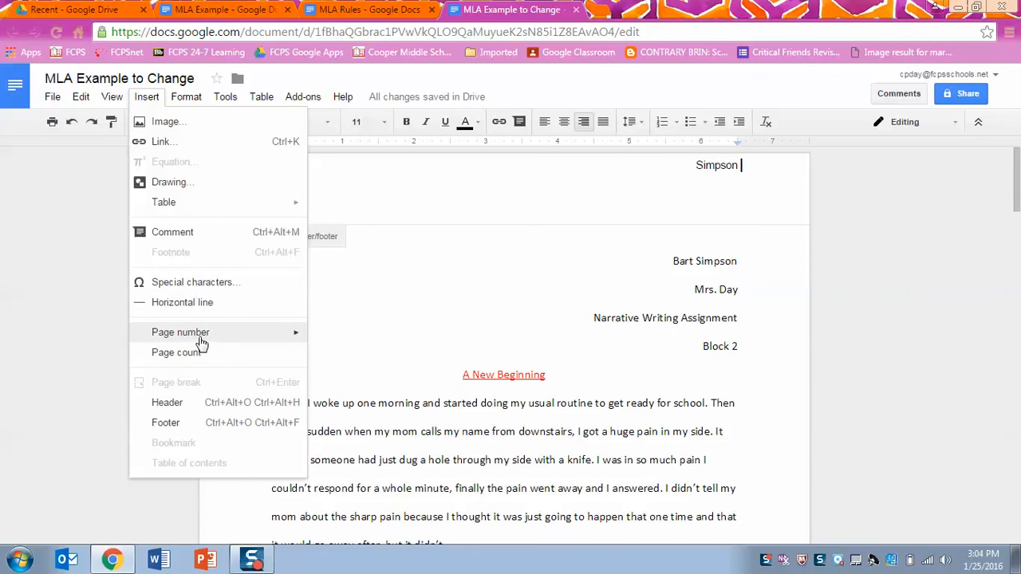
mouse_move(201, 343)
left_click(348, 356)
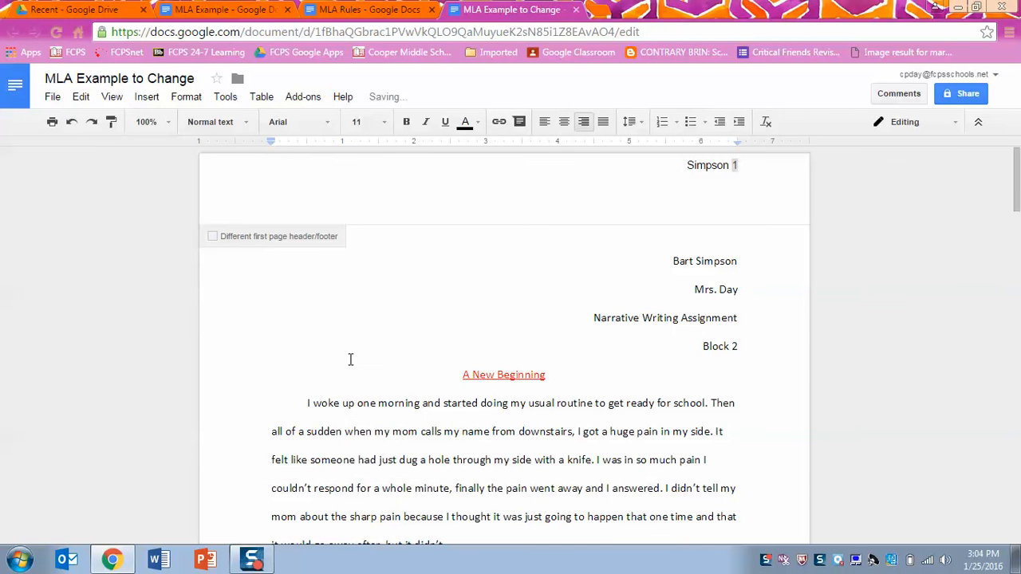
left_click(465, 346)
scroll(1017, 218, "down", 1)
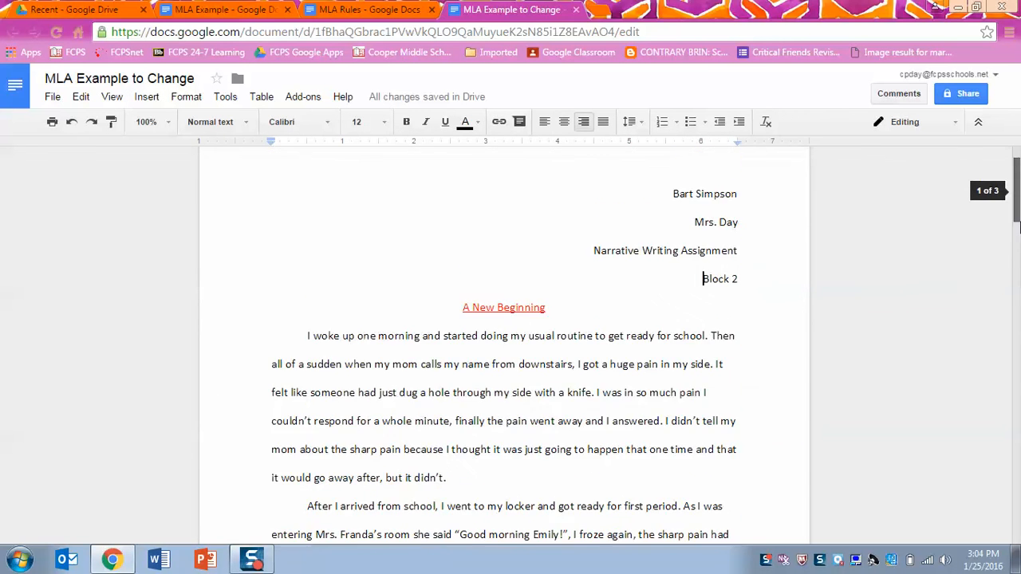
Step: Left-align the four heading lines above the essay title
left_click_drag(1019, 227, 1007, 200)
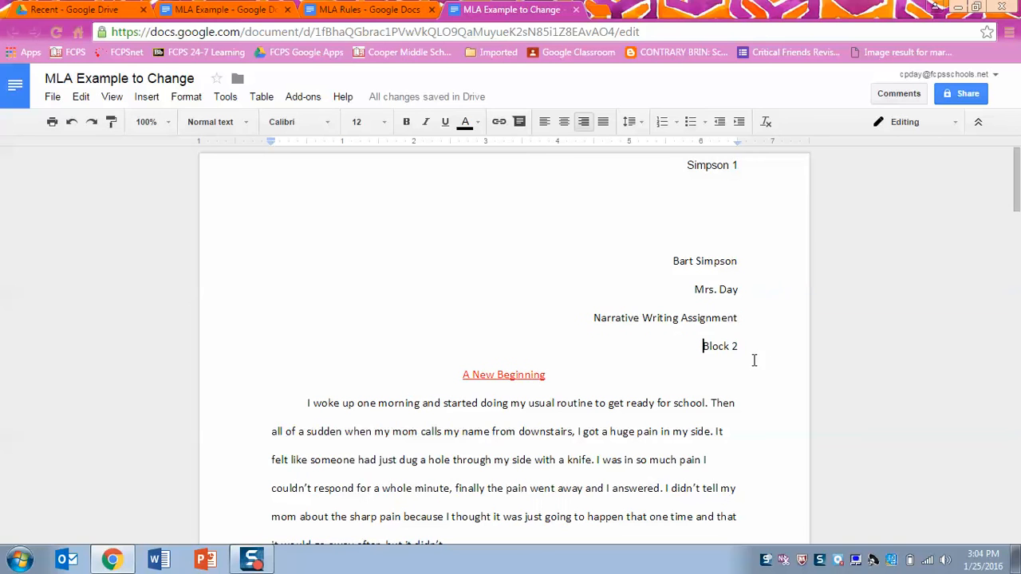
left_click_drag(742, 348, 664, 270)
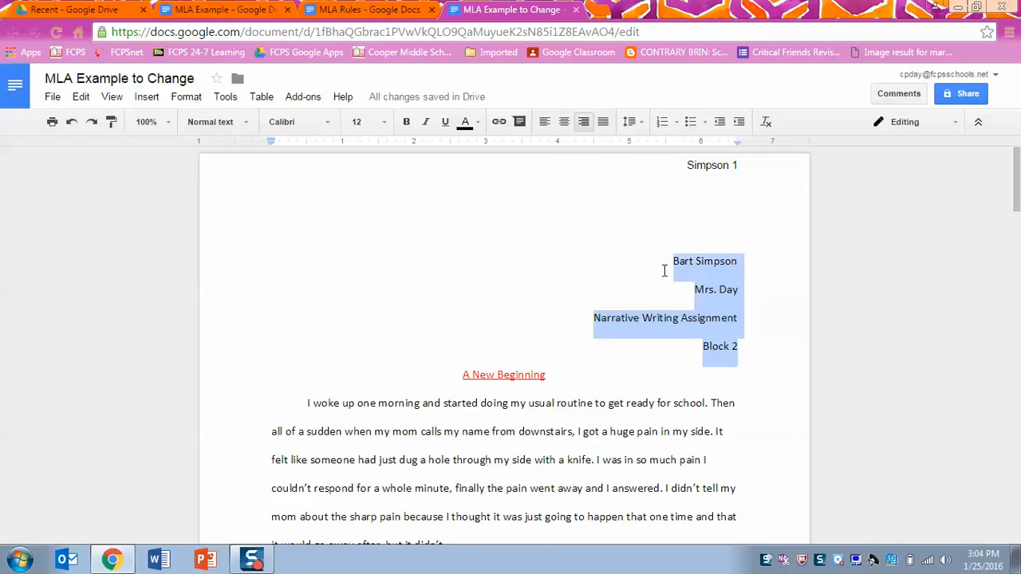
left_click(543, 125)
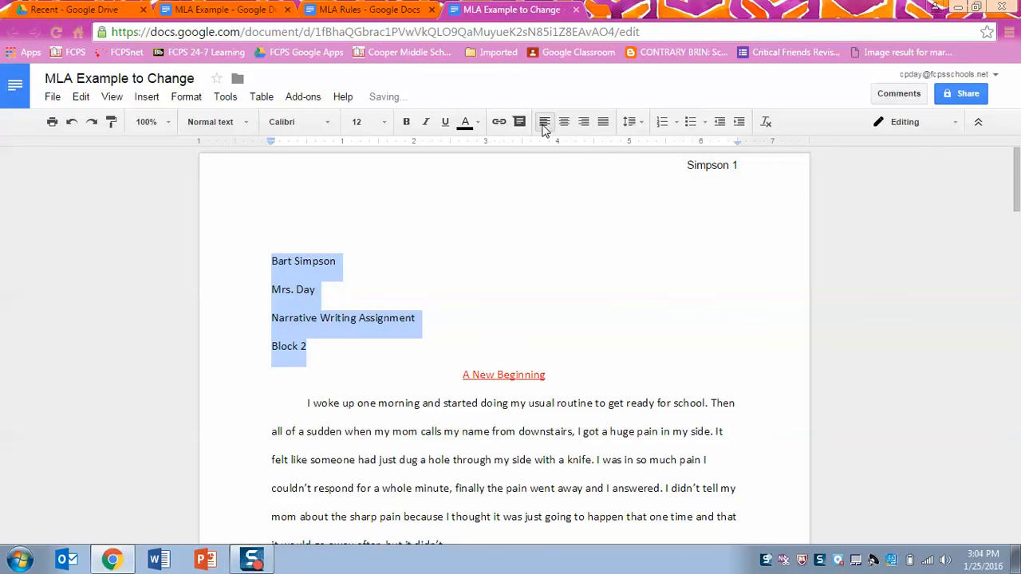
left_click(349, 239)
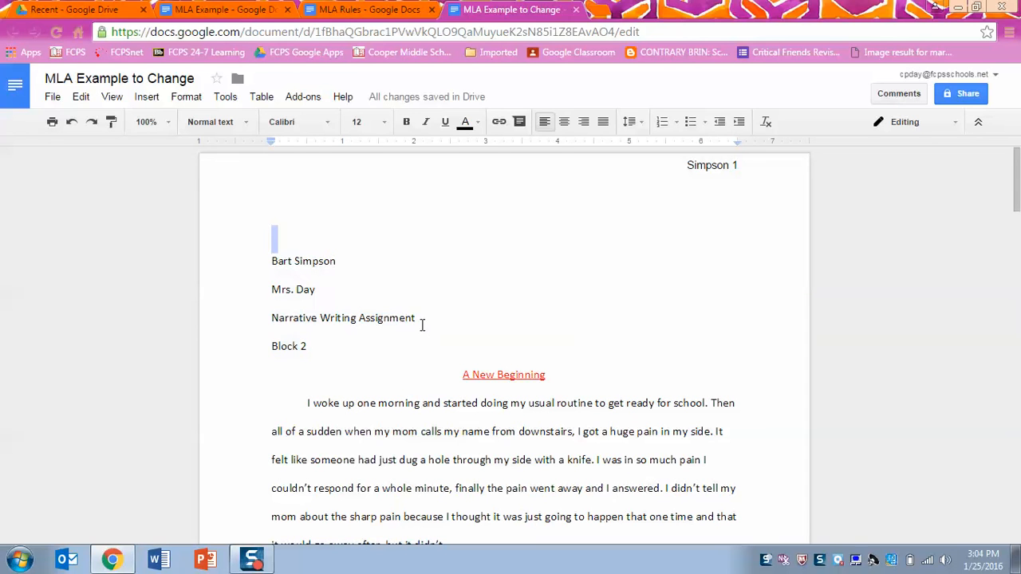
Step: Replace the heading's assignment line with "English 7" and its block line with the date "25 January 2016"
left_click_drag(418, 319, 256, 328)
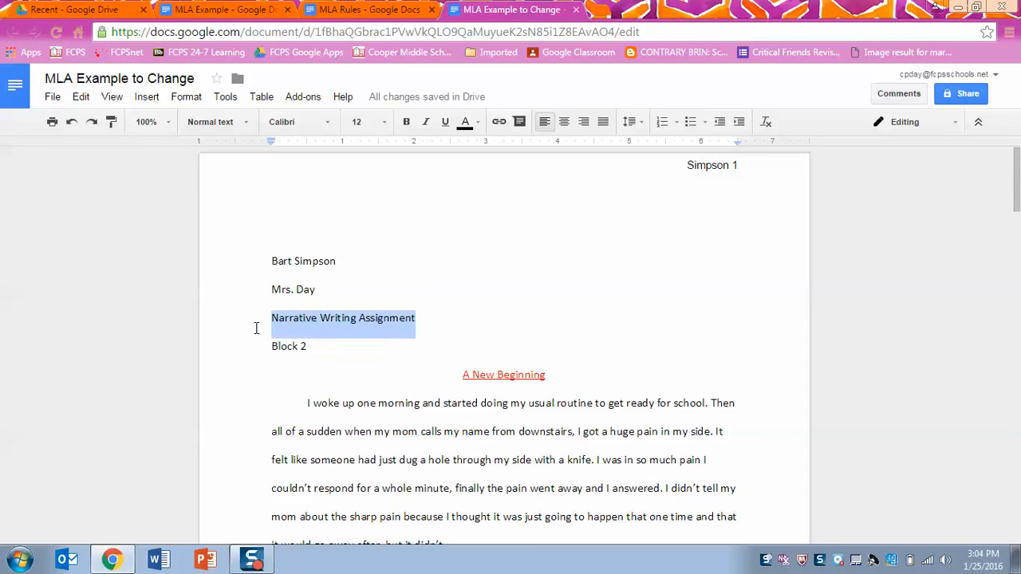
type("English")
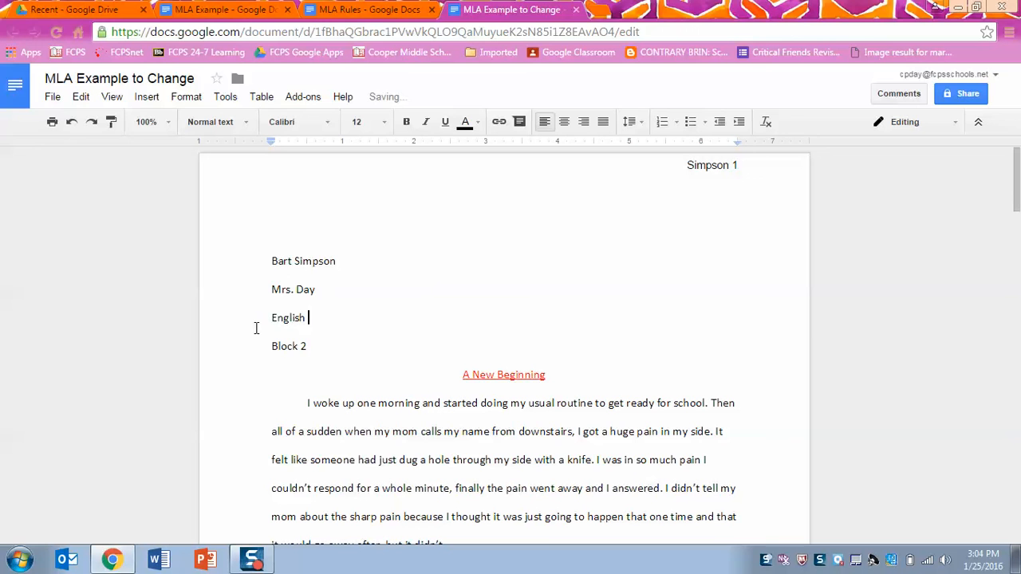
type(" 7")
left_click_drag(334, 353, 264, 352)
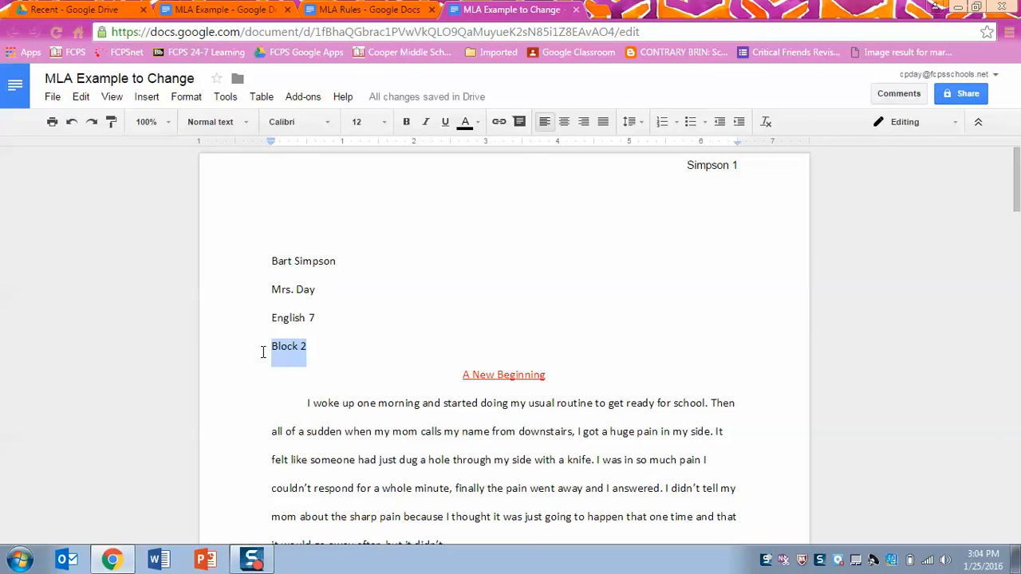
type("25 January 2016")
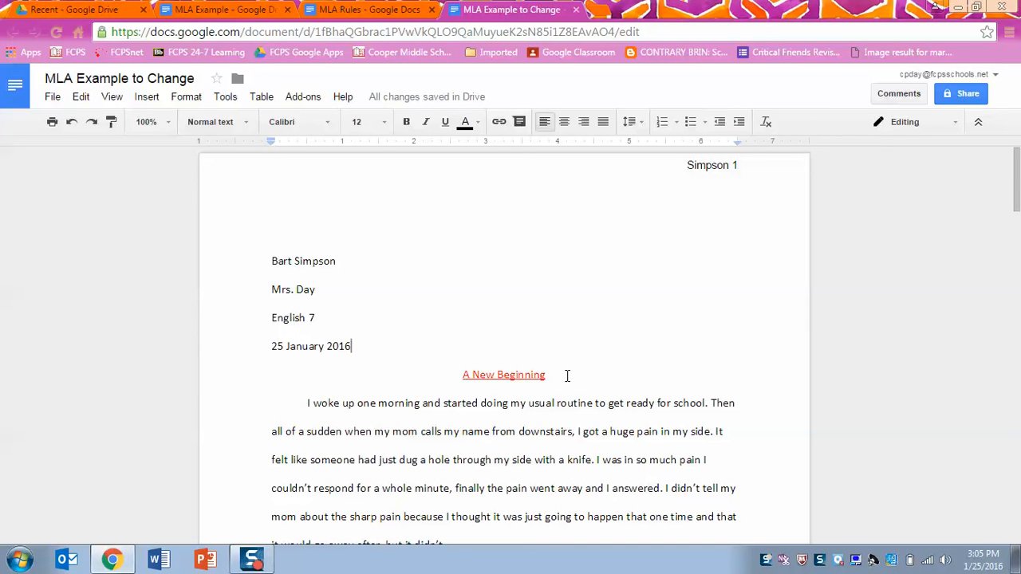
Step: Remove the underline from the title "A New Beginning" and set its text colour to black
left_click_drag(546, 375, 460, 372)
left_click(444, 124)
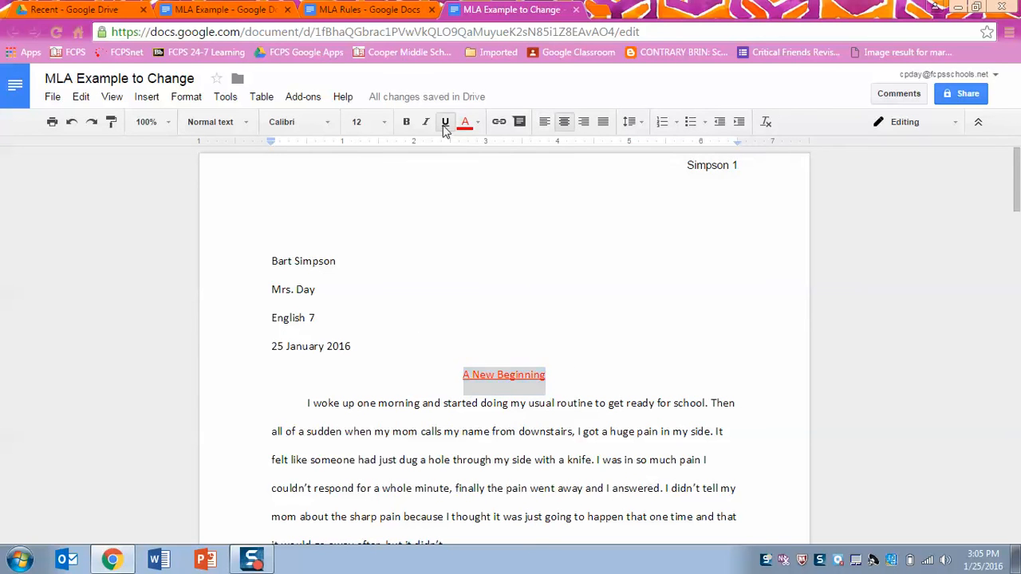
left_click(465, 121)
left_click(472, 178)
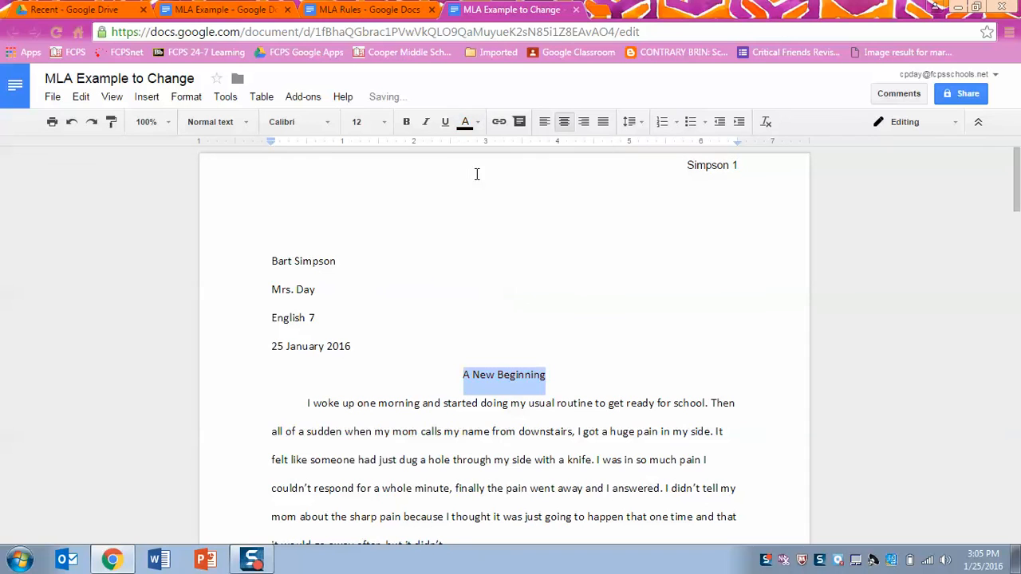
left_click(769, 352)
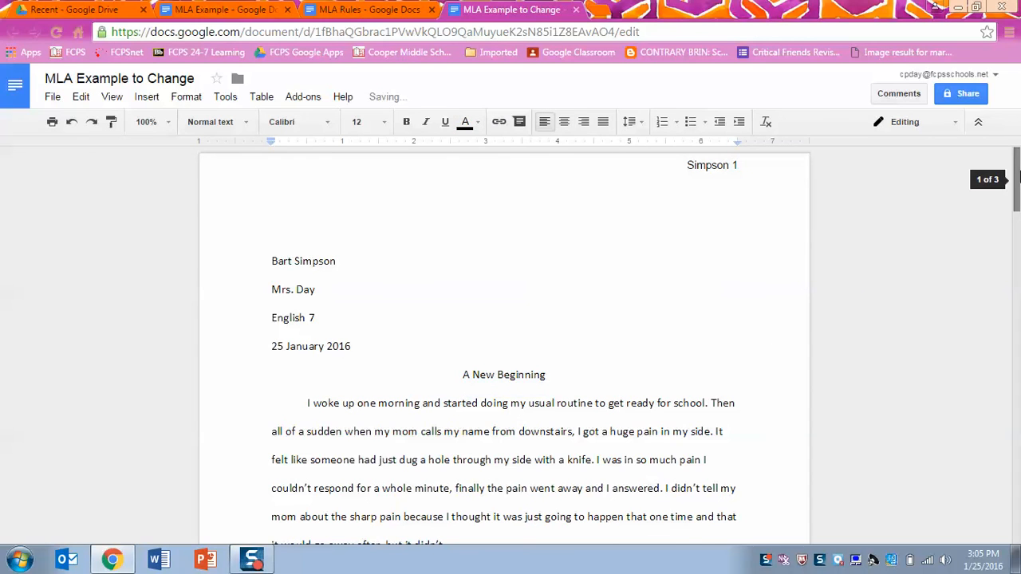
Step: Review the start of the corrected essay and reopen the MLA Rules checklist to compare it against the requirements
left_click_drag(1016, 178, 1003, 157)
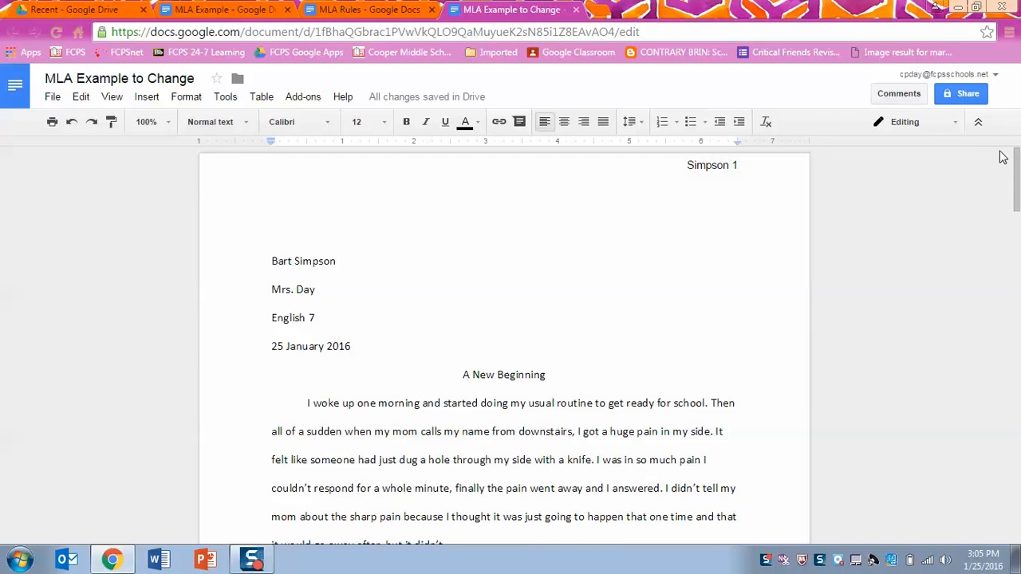
left_click(371, 10)
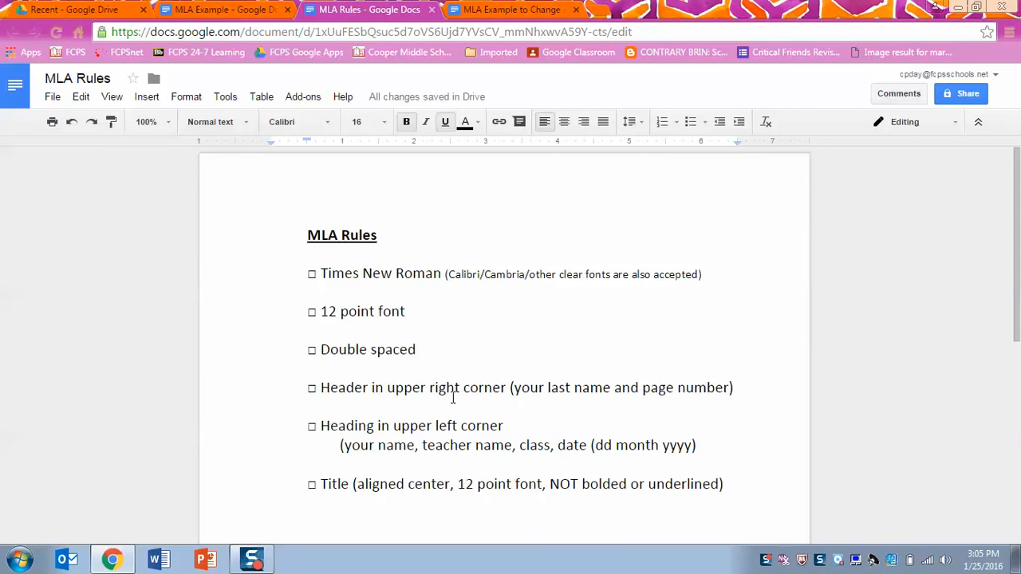